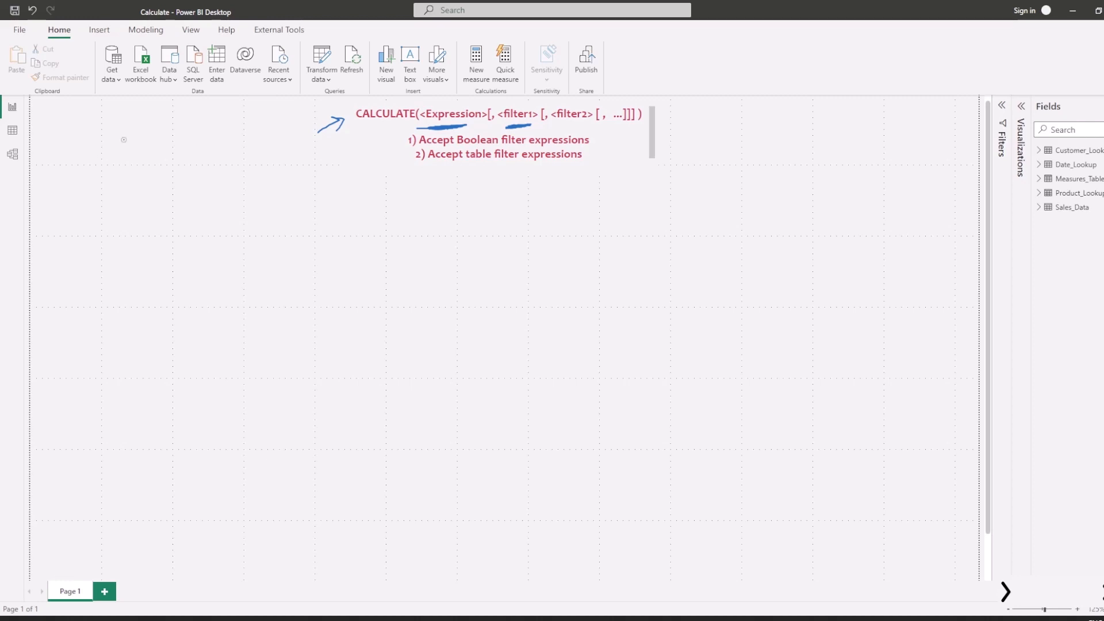
{"action": "mouse_move", "coordinate": [168, 212]}
{"action": "left_mouse_down"}
{"action": "mouse_move", "coordinate": [146, 223]}
{"action": "mouse_move", "coordinate": [248, 223]}
{"action": "mouse_move", "coordinate": [291, 197]}
{"action": "mouse_move", "coordinate": [297, 230]}
{"action": "left_mouse_up"}
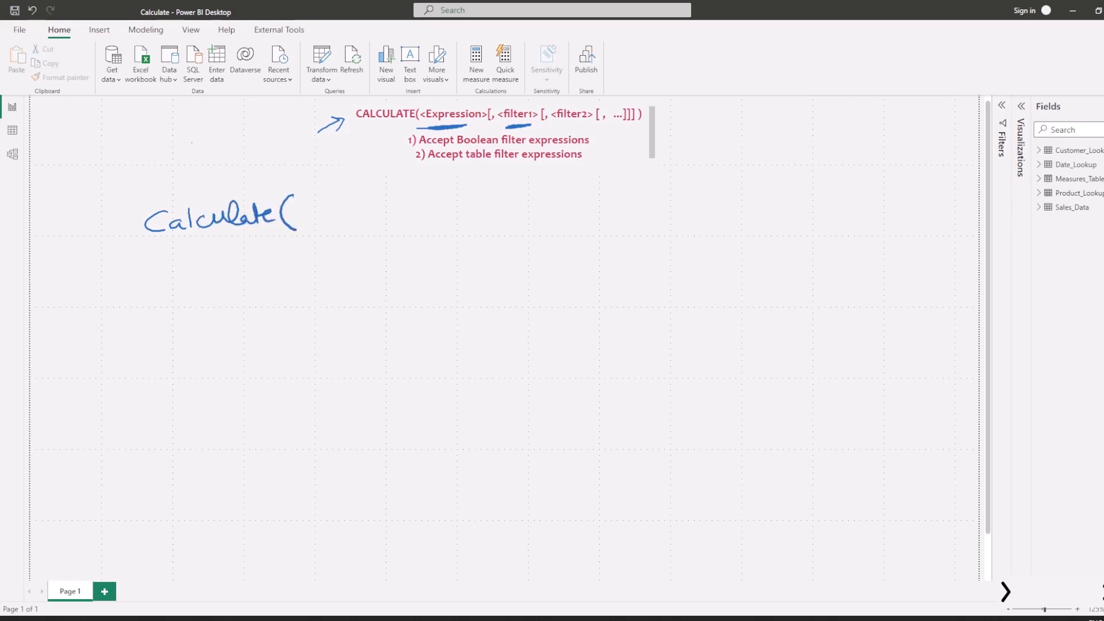
{"action": "mouse_move", "coordinate": [309, 200]}
{"action": "left_mouse_down"}
{"action": "mouse_move", "coordinate": [291, 225]}
{"action": "mouse_move", "coordinate": [327, 210]}
{"action": "mouse_move", "coordinate": [455, 213]}
{"action": "mouse_move", "coordinate": [522, 194]}
{"action": "mouse_move", "coordinate": [530, 208]}
{"action": "left_mouse_up"}
{"action": "mouse_move", "coordinate": [535, 190]}
{"action": "left_mouse_down"}
{"action": "mouse_move", "coordinate": [545, 202]}
{"action": "mouse_move", "coordinate": [531, 220]}
{"action": "left_mouse_up"}
{"action": "mouse_move", "coordinate": [305, 230]}
{"action": "left_mouse_down"}
{"action": "mouse_move", "coordinate": [512, 217]}
{"action": "mouse_move", "coordinate": [313, 239]}
{"action": "mouse_move", "coordinate": [498, 227]}
{"action": "left_mouse_up"}
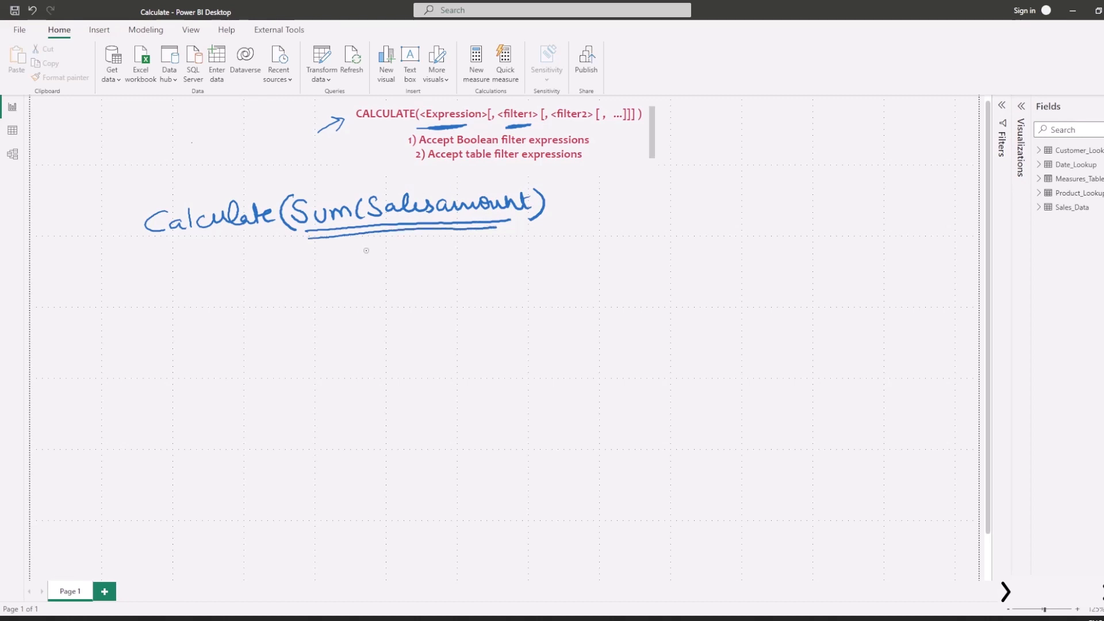
{"action": "mouse_move", "coordinate": [367, 250]}
{"action": "left_mouse_down"}
{"action": "mouse_move", "coordinate": [353, 268]}
{"action": "mouse_move", "coordinate": [372, 246]}
{"action": "left_mouse_up"}
{"action": "mouse_move", "coordinate": [365, 253]}
{"action": "left_mouse_down"}
{"action": "mouse_move", "coordinate": [367, 272]}
{"action": "mouse_move", "coordinate": [454, 256]}
{"action": "mouse_move", "coordinate": [447, 281]}
{"action": "mouse_move", "coordinate": [390, 304]}
{"action": "mouse_move", "coordinate": [502, 288]}
{"action": "left_mouse_up"}
{"action": "left_click_drag", "start_coordinate": [565, 230], "coordinate": [557, 240]}
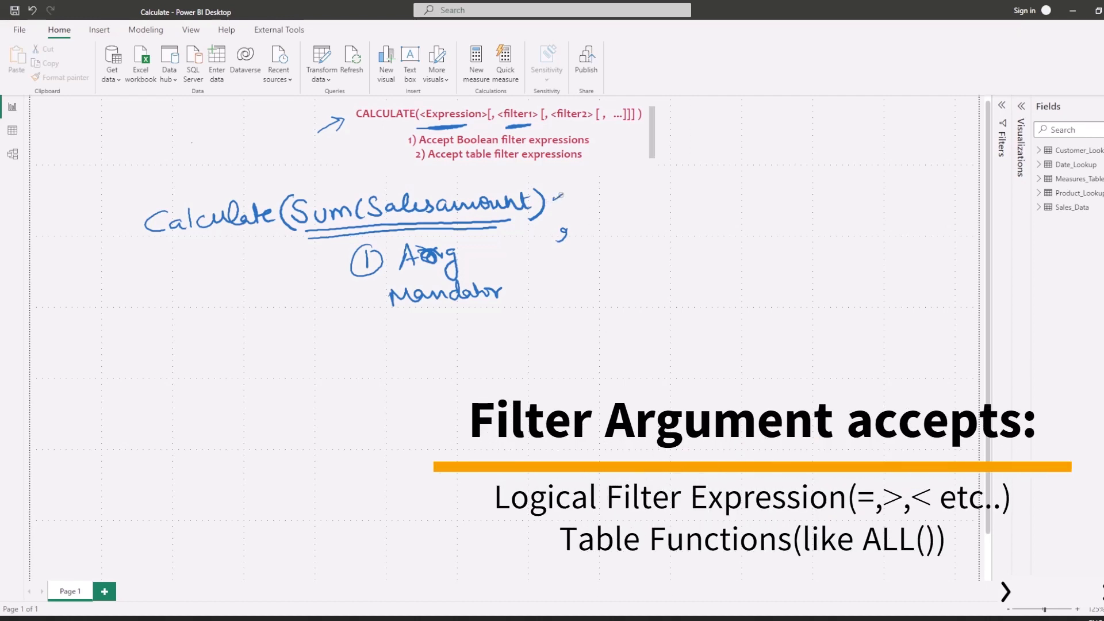
{"action": "left_click_drag", "start_coordinate": [562, 195], "coordinate": [566, 192]}
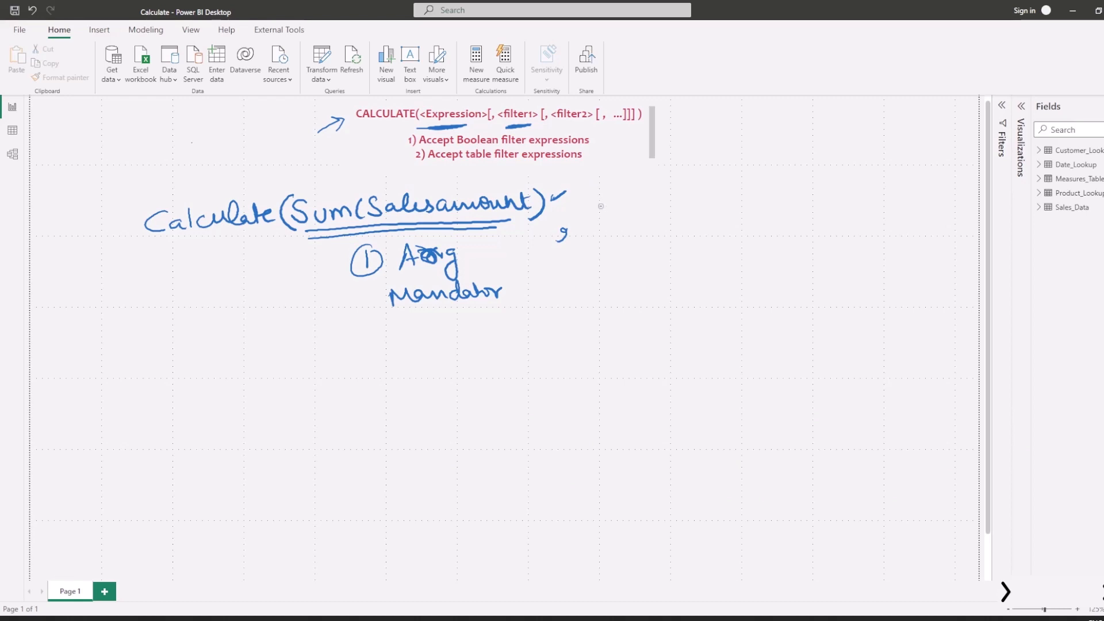
{"action": "mouse_move", "coordinate": [607, 197]}
{"action": "left_mouse_down"}
{"action": "mouse_move", "coordinate": [615, 211]}
{"action": "mouse_move", "coordinate": [644, 201]}
{"action": "mouse_move", "coordinate": [724, 214]}
{"action": "mouse_move", "coordinate": [721, 204]}
{"action": "mouse_move", "coordinate": [783, 196]}
{"action": "left_mouse_up"}
{"action": "left_click_drag", "start_coordinate": [795, 198], "coordinate": [812, 202]}
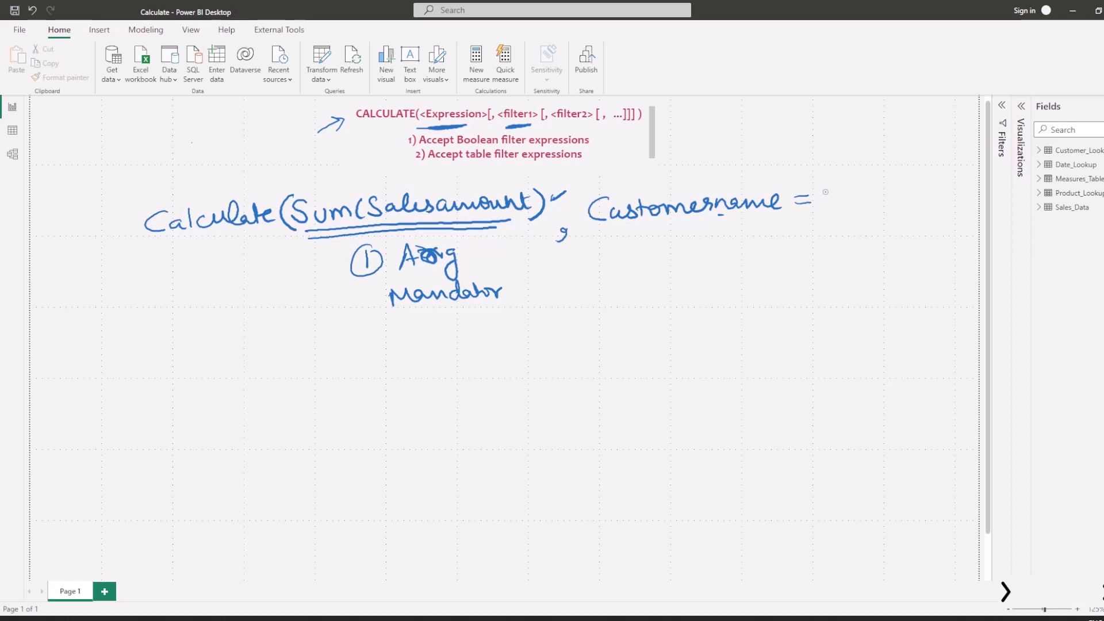
{"action": "left_click_drag", "start_coordinate": [823, 185], "coordinate": [829, 192]}
{"action": "mouse_move", "coordinate": [835, 205]}
{"action": "left_mouse_down"}
{"action": "mouse_move", "coordinate": [884, 205]}
{"action": "mouse_move", "coordinate": [921, 187]}
{"action": "mouse_move", "coordinate": [927, 219]}
{"action": "left_mouse_up"}
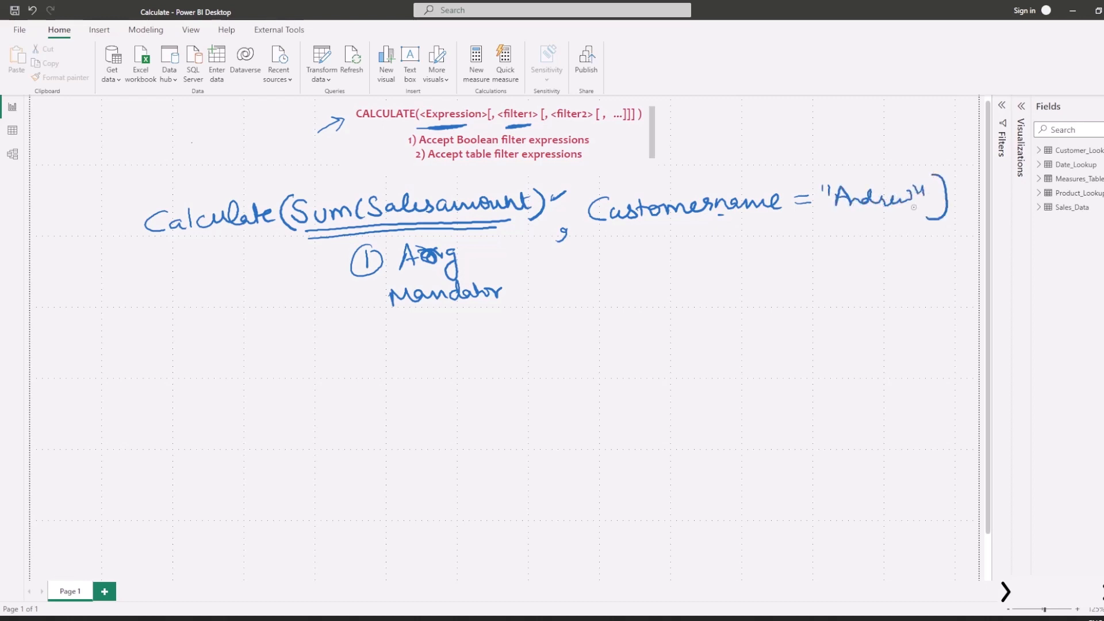
{"action": "mouse_move", "coordinate": [615, 229]}
{"action": "left_mouse_down"}
{"action": "mouse_move", "coordinate": [871, 224]}
{"action": "mouse_move", "coordinate": [924, 216]}
{"action": "mouse_move", "coordinate": [931, 188]}
{"action": "mouse_move", "coordinate": [895, 168]}
{"action": "mouse_move", "coordinate": [754, 165]}
{"action": "mouse_move", "coordinate": [584, 194]}
{"action": "mouse_move", "coordinate": [603, 235]}
{"action": "mouse_move", "coordinate": [630, 232]}
{"action": "left_mouse_up"}
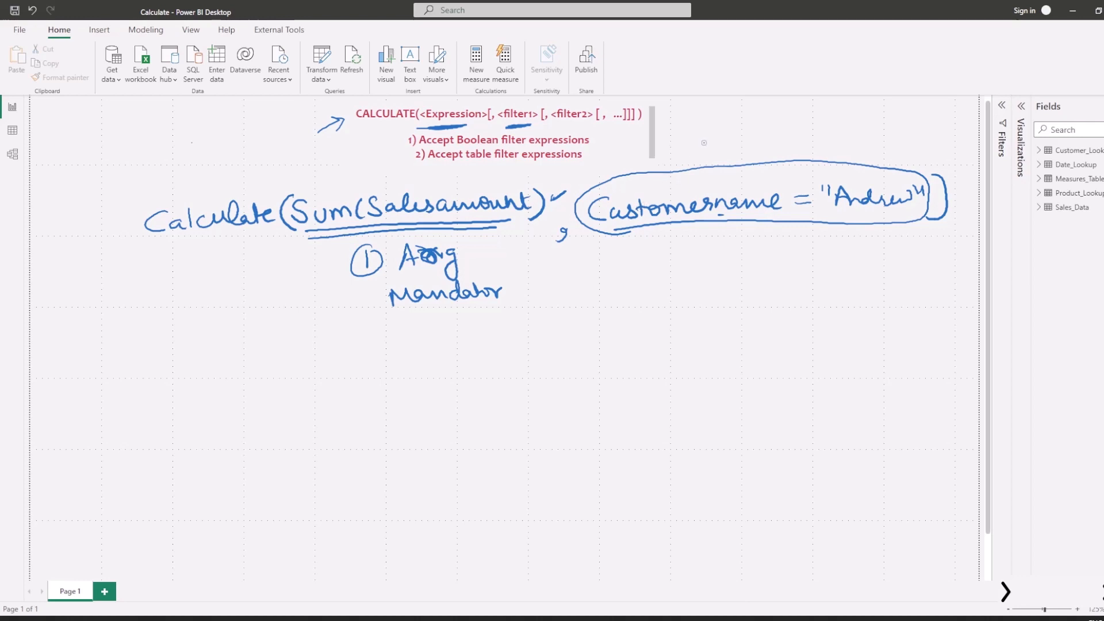
{"action": "key", "text": "Escape"}
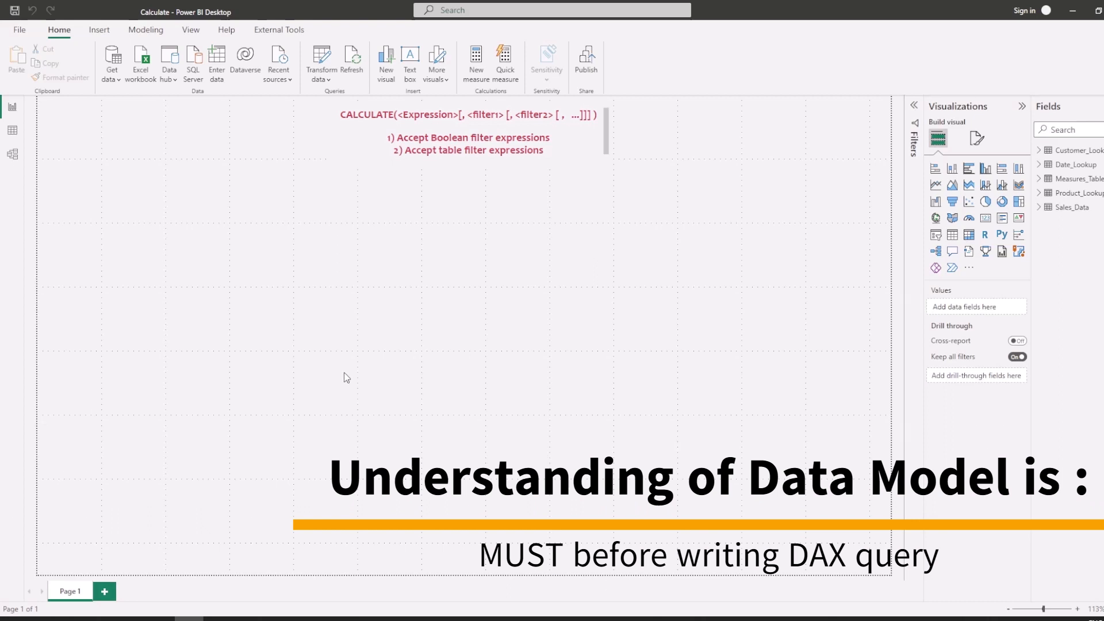
- Examine the table relationships in the data model and the table data, and return to the report page
{"action": "left_click", "coordinate": [12, 155]}
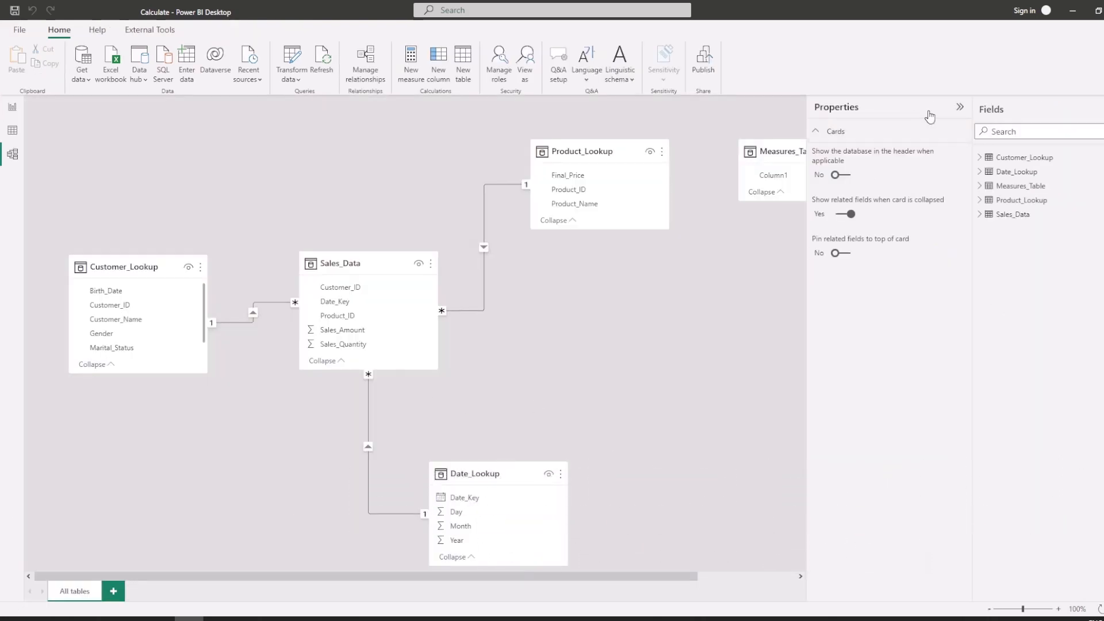
{"action": "left_click", "coordinate": [959, 109]}
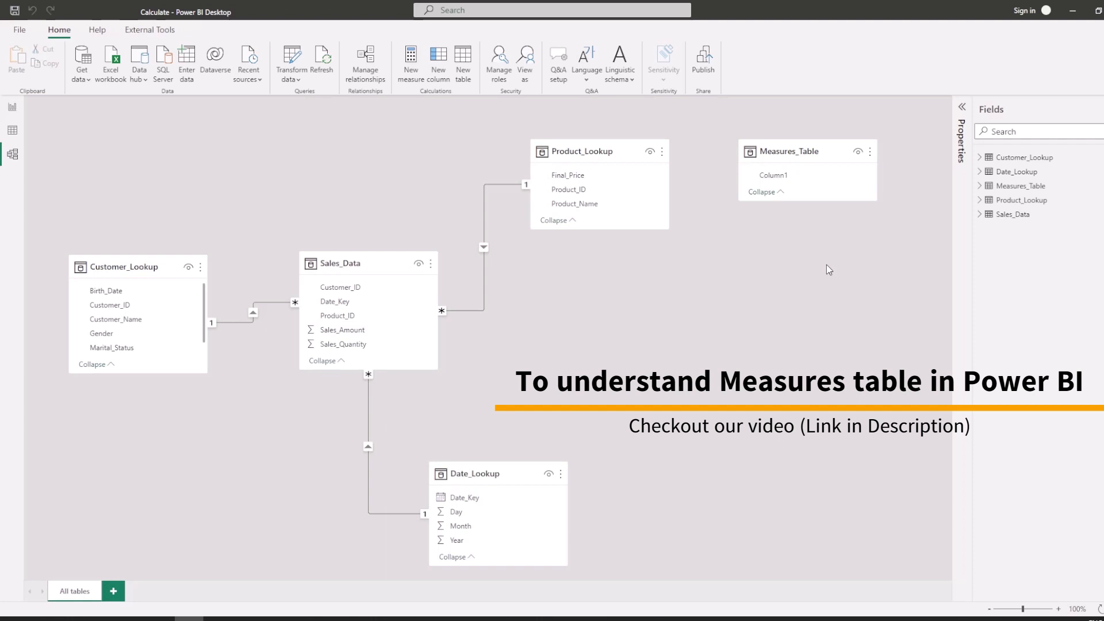
{"action": "left_click", "coordinate": [12, 129]}
{"action": "left_click", "coordinate": [13, 108]}
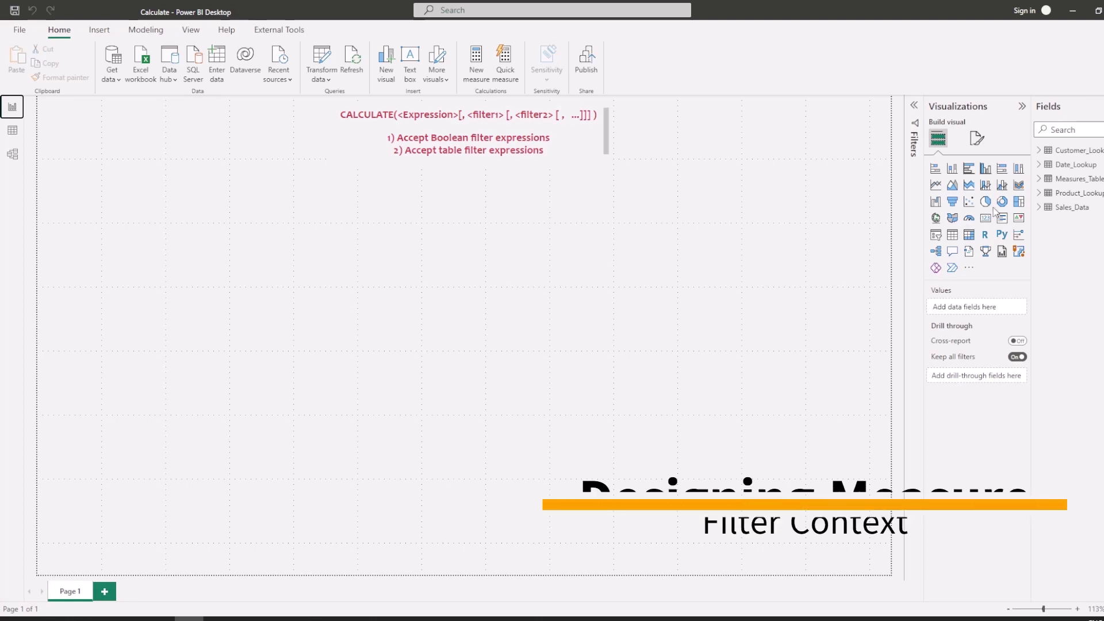
- Create a new measure in Measures_Table and name it Total_Sales_Amount
{"action": "left_click", "coordinate": [1040, 207]}
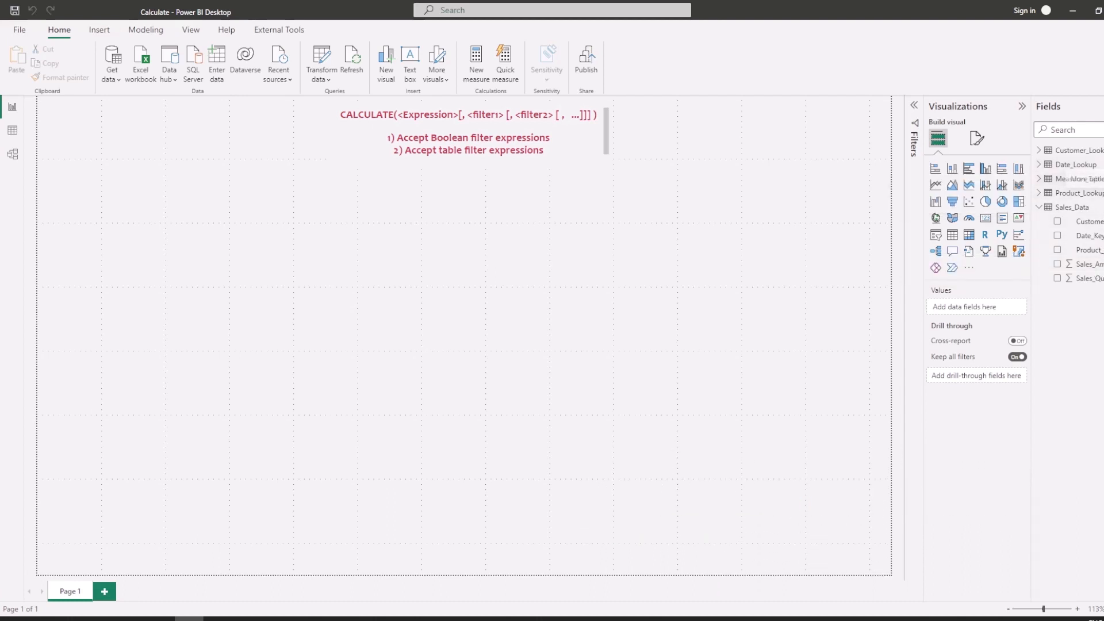
{"action": "right_click", "coordinate": [1101, 178]}
{"action": "left_click", "coordinate": [1084, 187]}
{"action": "left_click", "coordinate": [118, 108]}
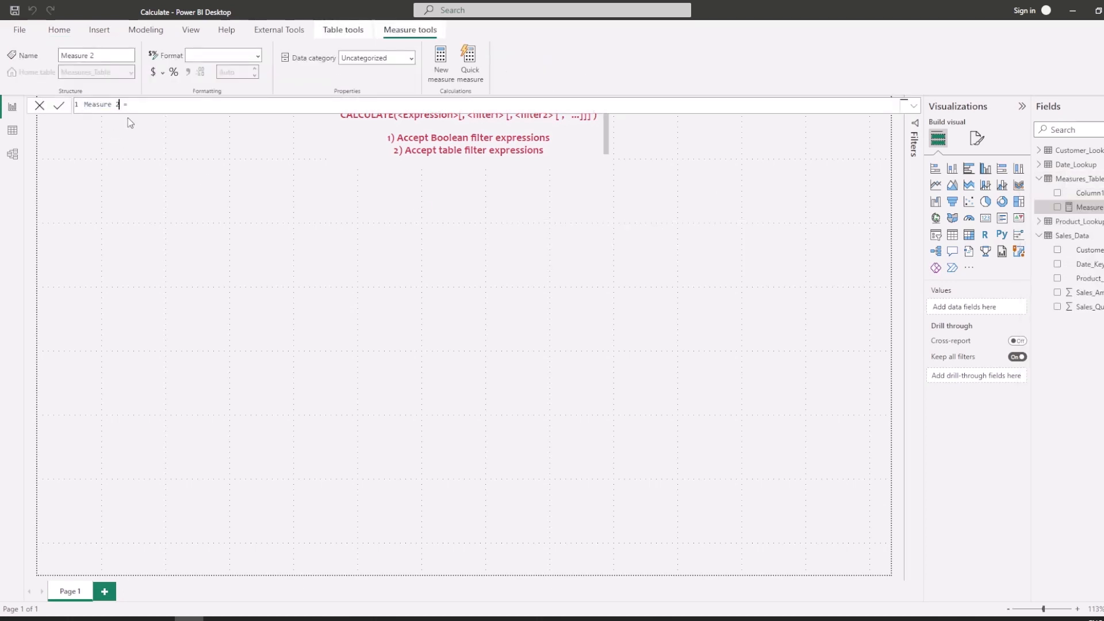
{"action": "key", "text": "BackSpace"}
{"action": "key", "text": "BackSpace"}
{"action": "key", "text": "BackSpace"}
{"action": "key", "text": "BackSpace"}
{"action": "key", "text": "BackSpace"}
{"action": "key", "text": "BackSpace"}
{"action": "key", "text": "BackSpace"}
{"action": "key", "text": "BackSpace"}
{"action": "key", "text": "BackSpace"}
{"action": "type", "text": "T"}
{"action": "type", "text": "ota"}
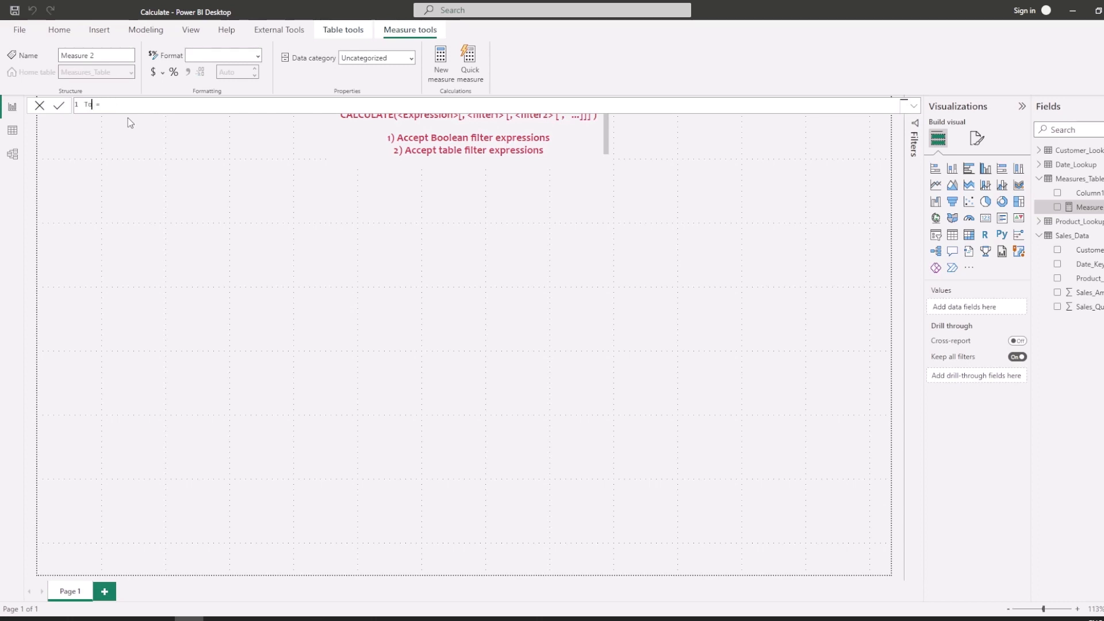
{"action": "type", "text": "l_Sales_A"}
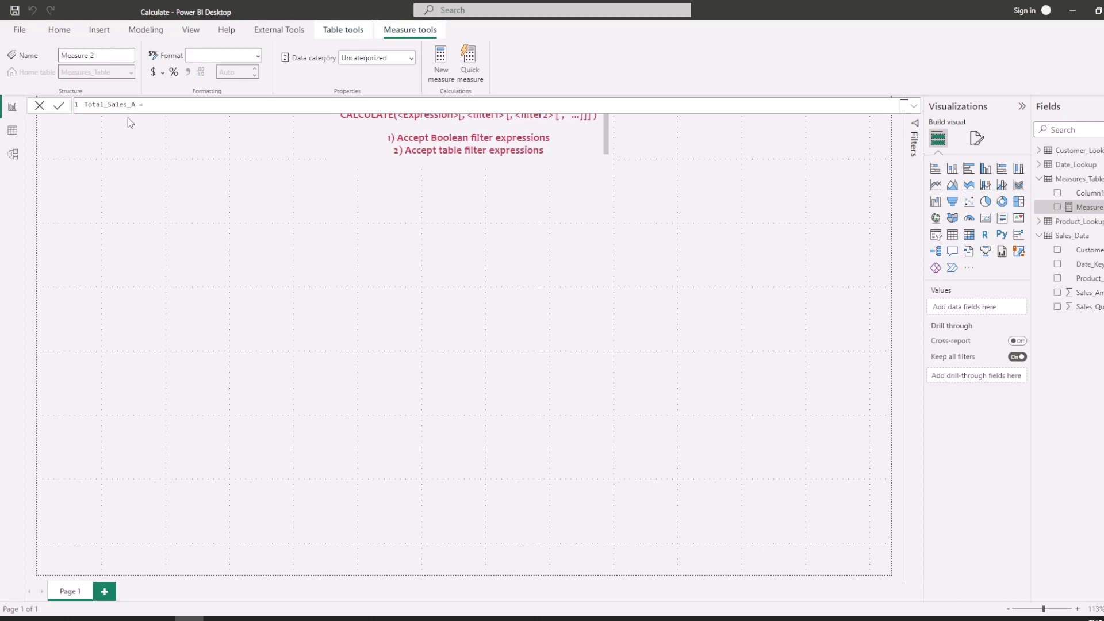
{"action": "type", "text": "unt = SU"}
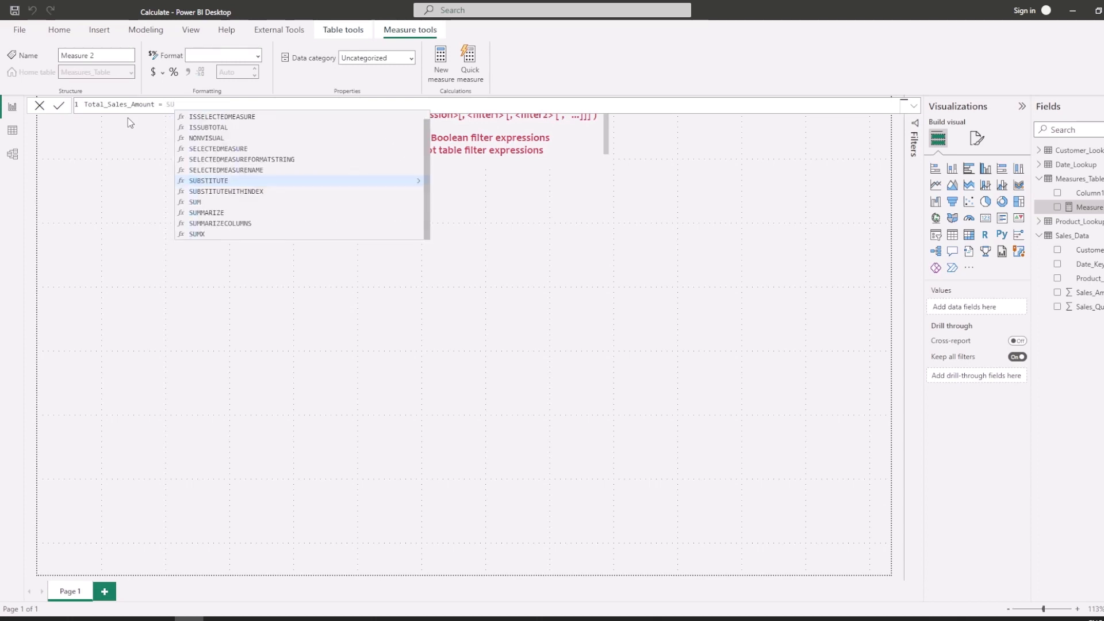
- Define the measure's formula as SUM(Sales_Data[Sales_Amount]) and commit it
{"action": "type", "text": "M("}
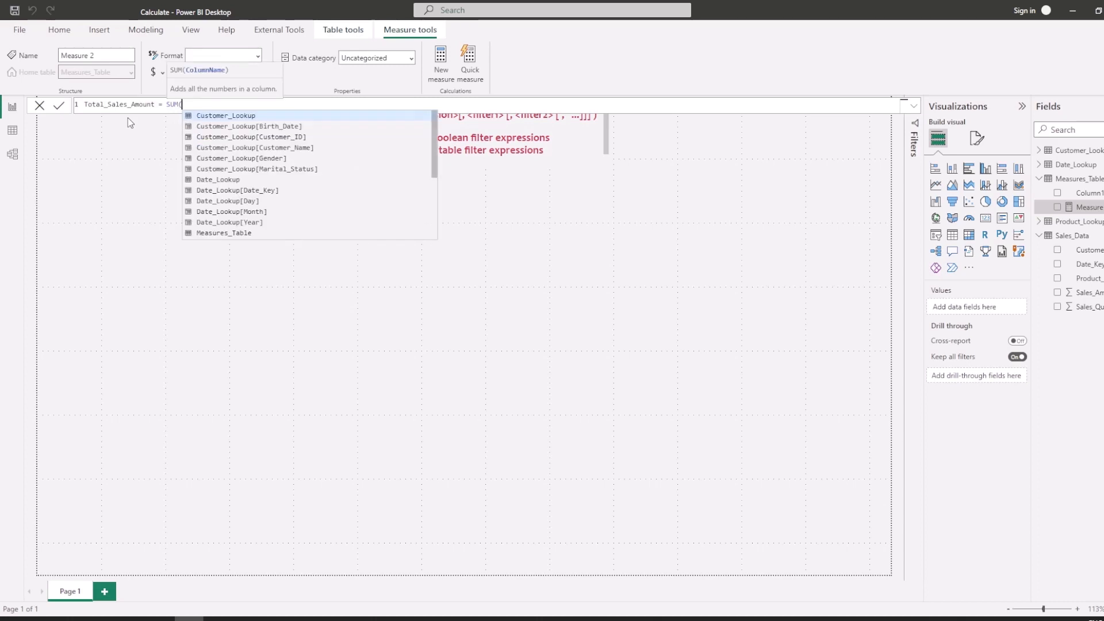
{"action": "type", "text": "Sal"}
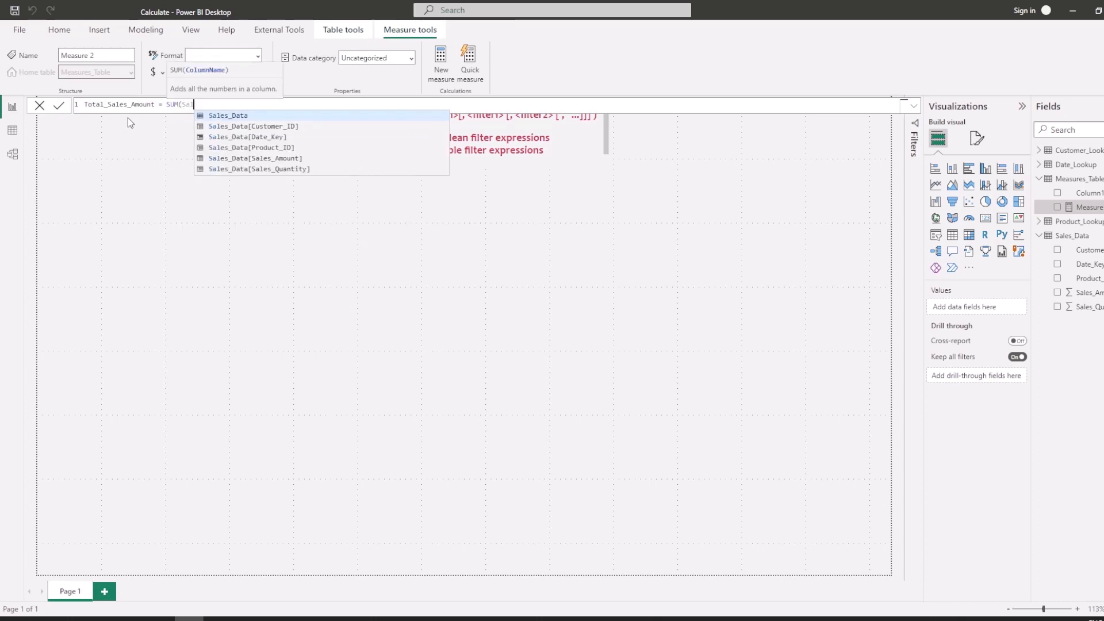
{"action": "key", "text": "Down"}
{"action": "key", "text": "Down"}
{"action": "key", "text": "Down"}
{"action": "key", "text": "Down"}
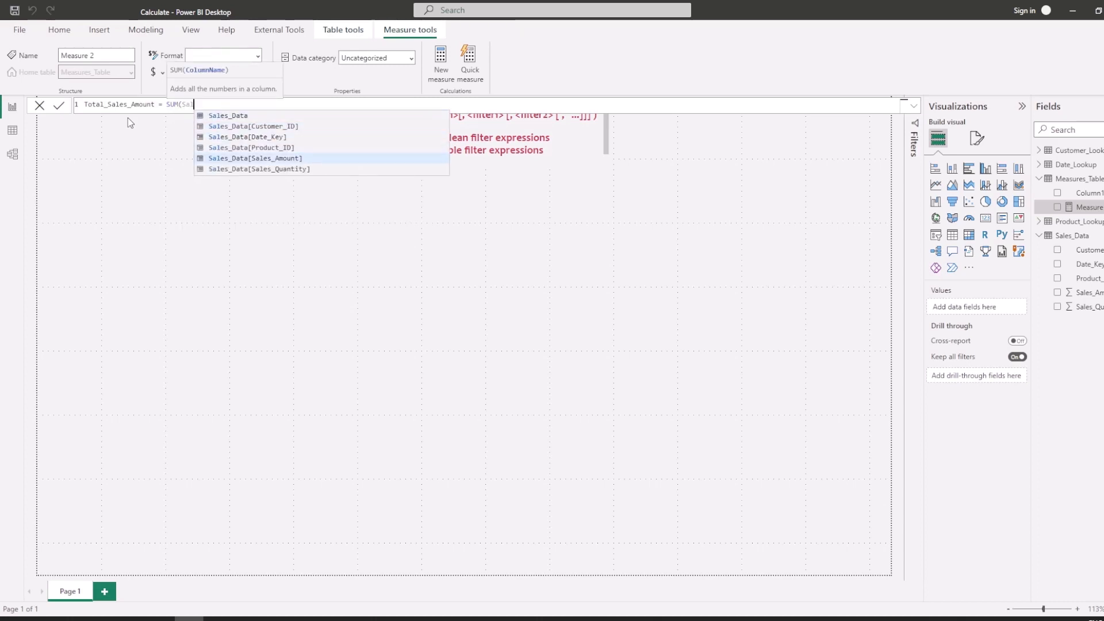
{"action": "key", "text": "Tab"}
{"action": "type", "text": ")"}
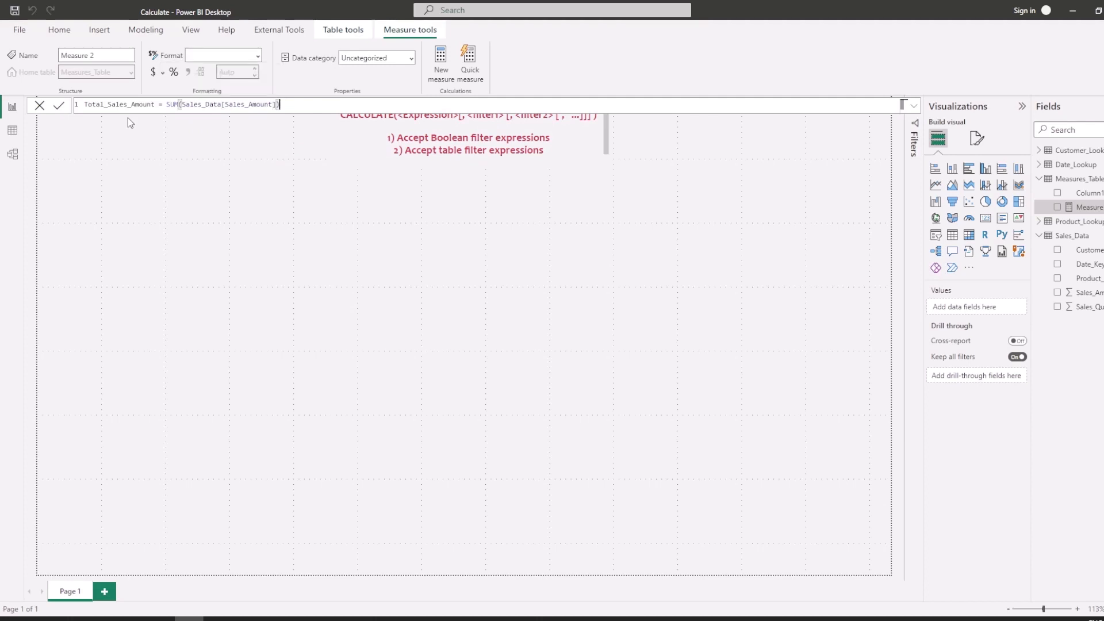
{"action": "key", "text": "Return"}
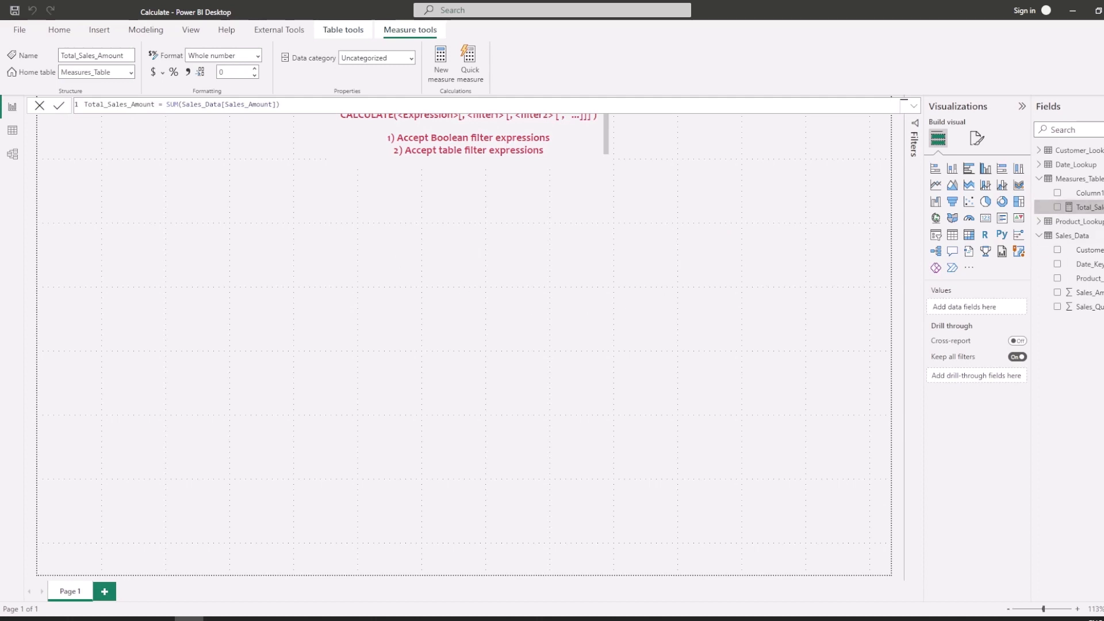
- Delete the placeholder column Column1 from Measures_Table
{"action": "right_click", "coordinate": [1071, 195]}
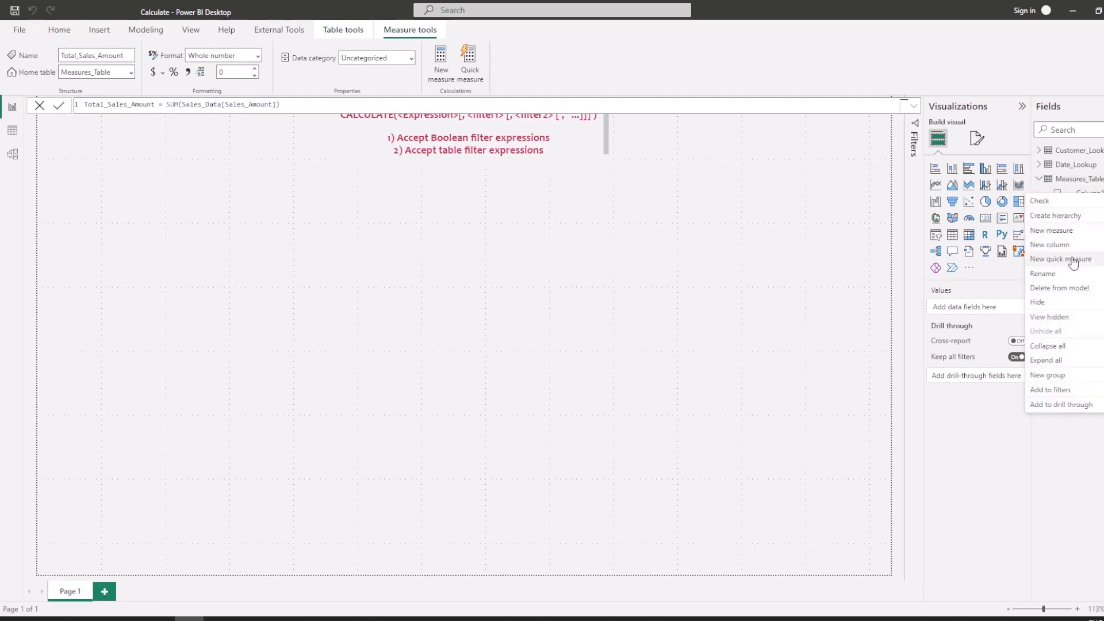
{"action": "left_click", "coordinate": [1064, 287]}
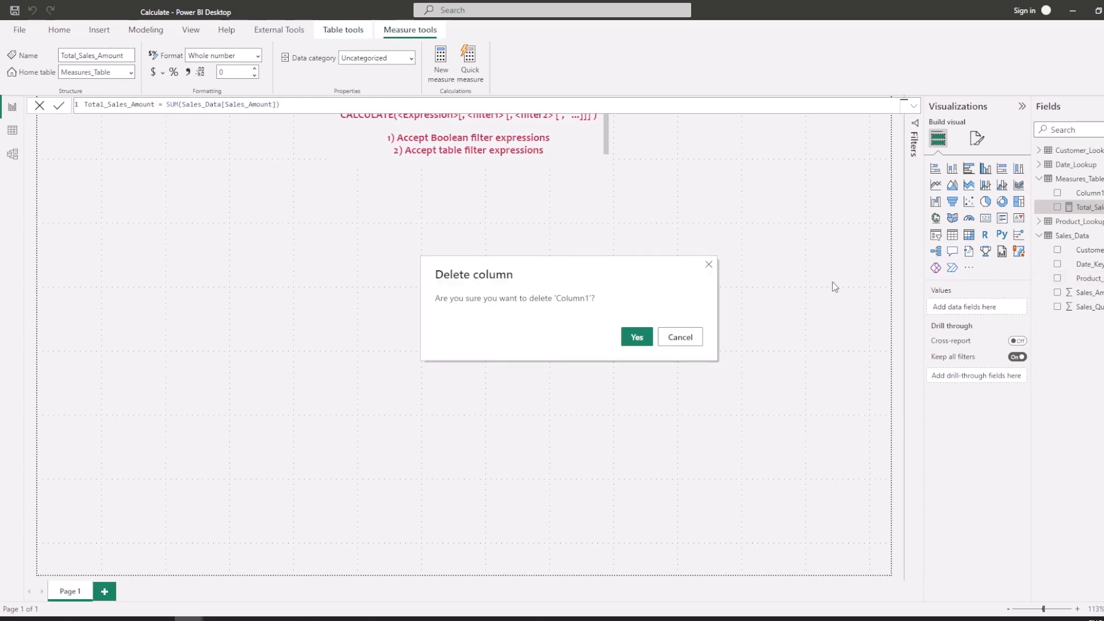
{"action": "left_click", "coordinate": [628, 340]}
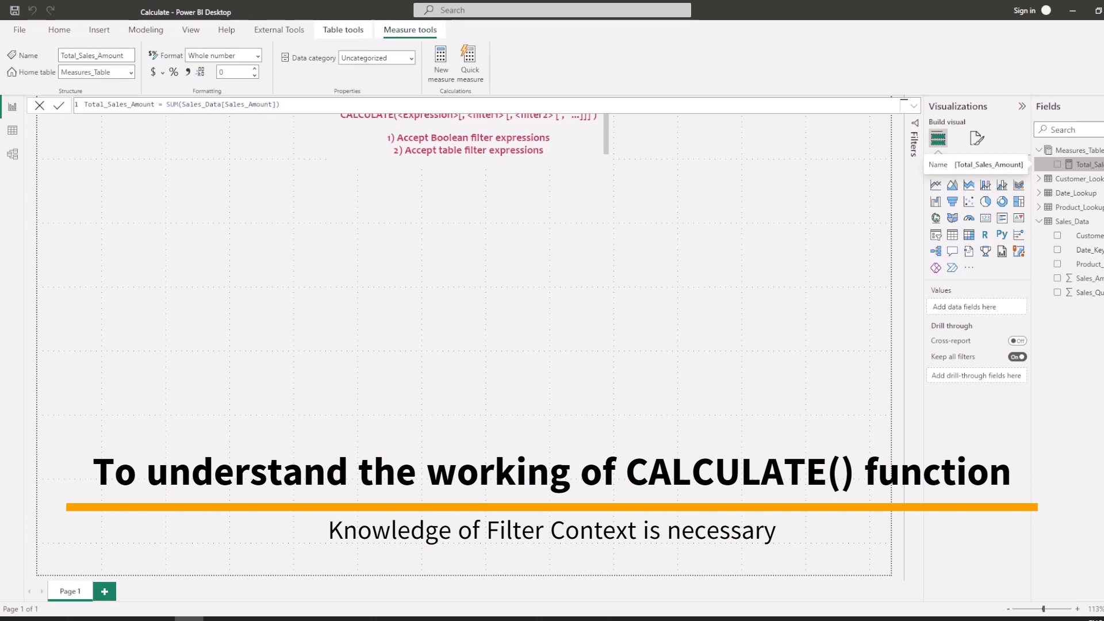
- Add a matrix visual near the page's upper-left area with Total_Sales_Amount as its values
{"action": "left_click", "coordinate": [971, 241]}
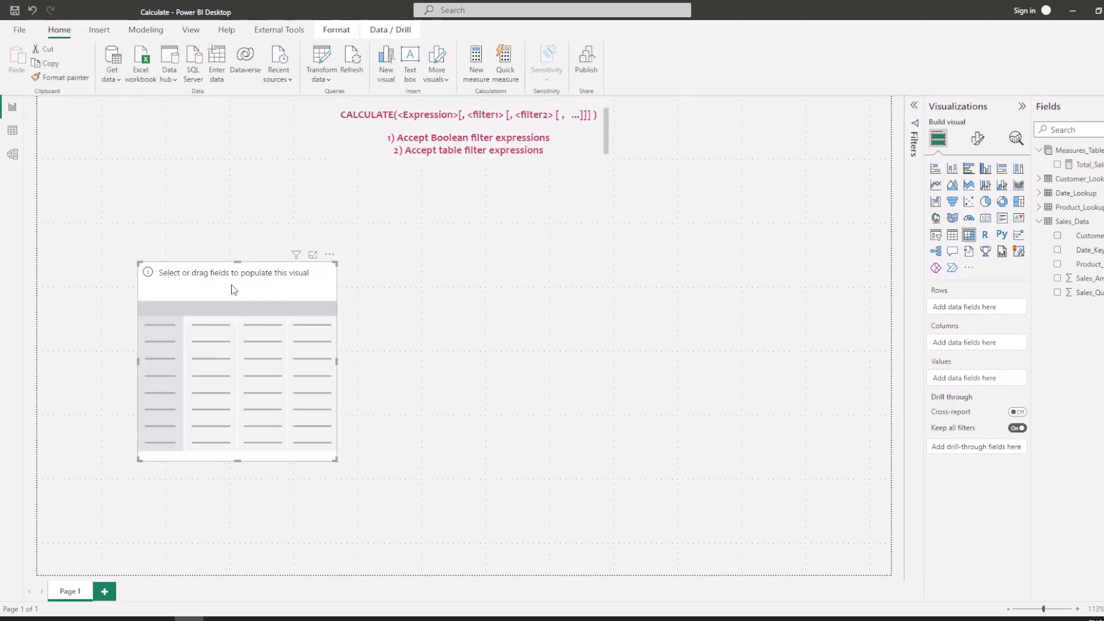
{"action": "left_click_drag", "start_coordinate": [217, 273], "coordinate": [161, 214]}
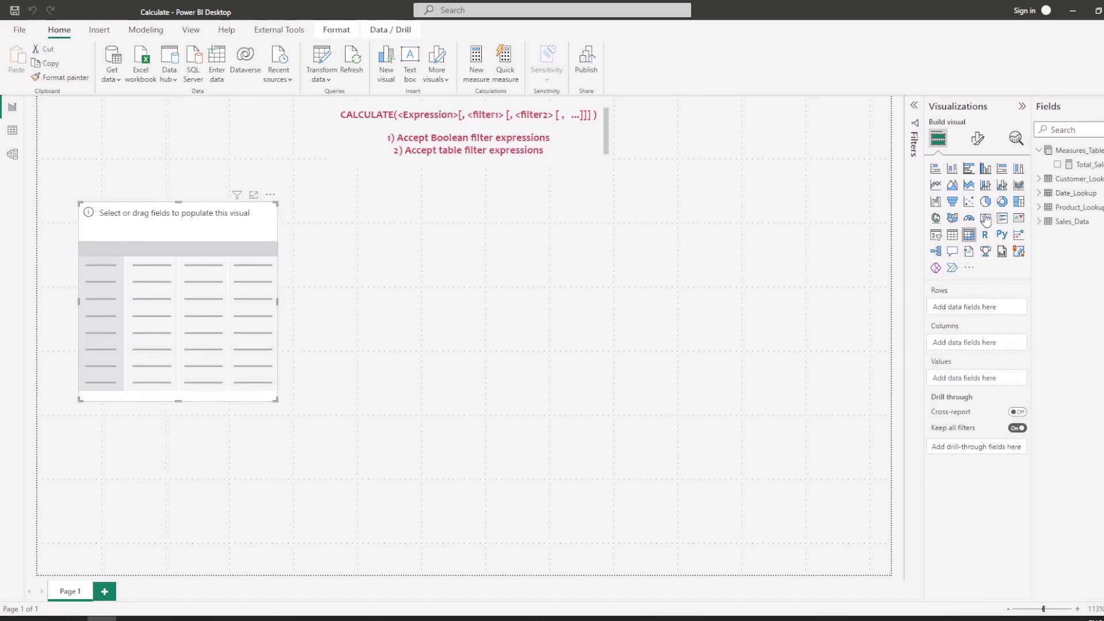
{"action": "left_click", "coordinate": [1057, 164]}
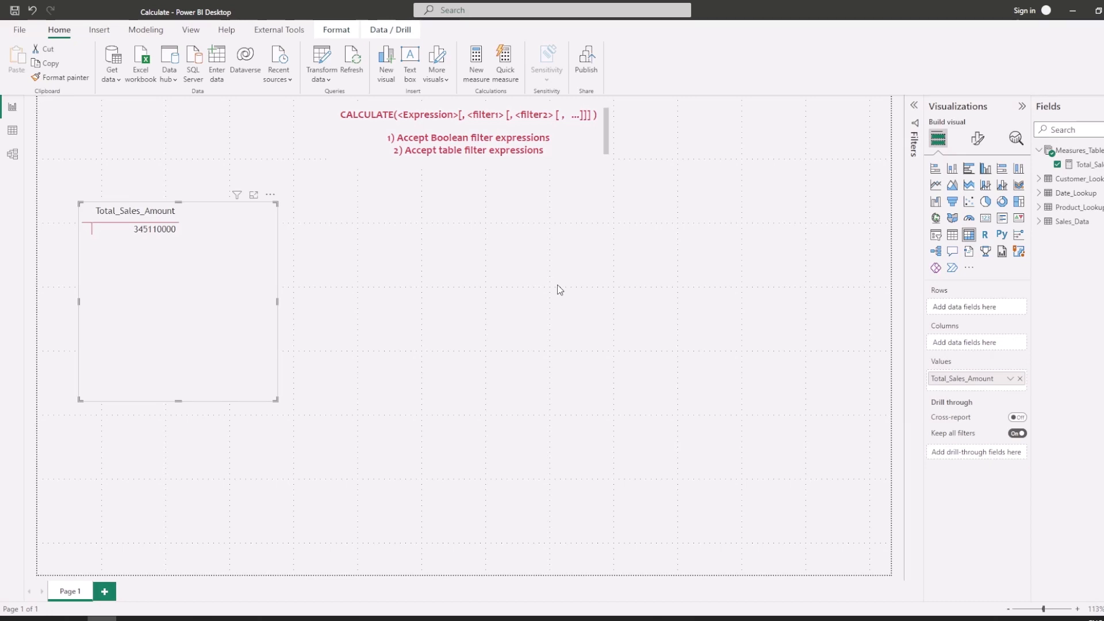
- Add Customer_Name from Customer_Lookup as the matrix rows and enlarge the visual to fit every customer
{"action": "left_click", "coordinate": [1039, 179]}
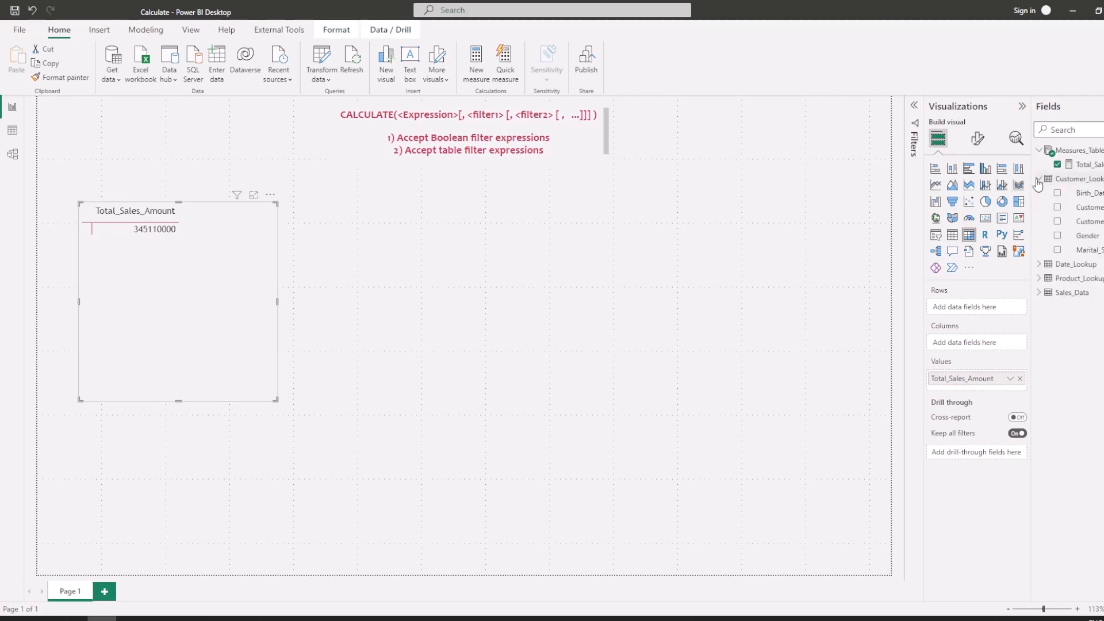
{"action": "left_click", "coordinate": [1058, 222]}
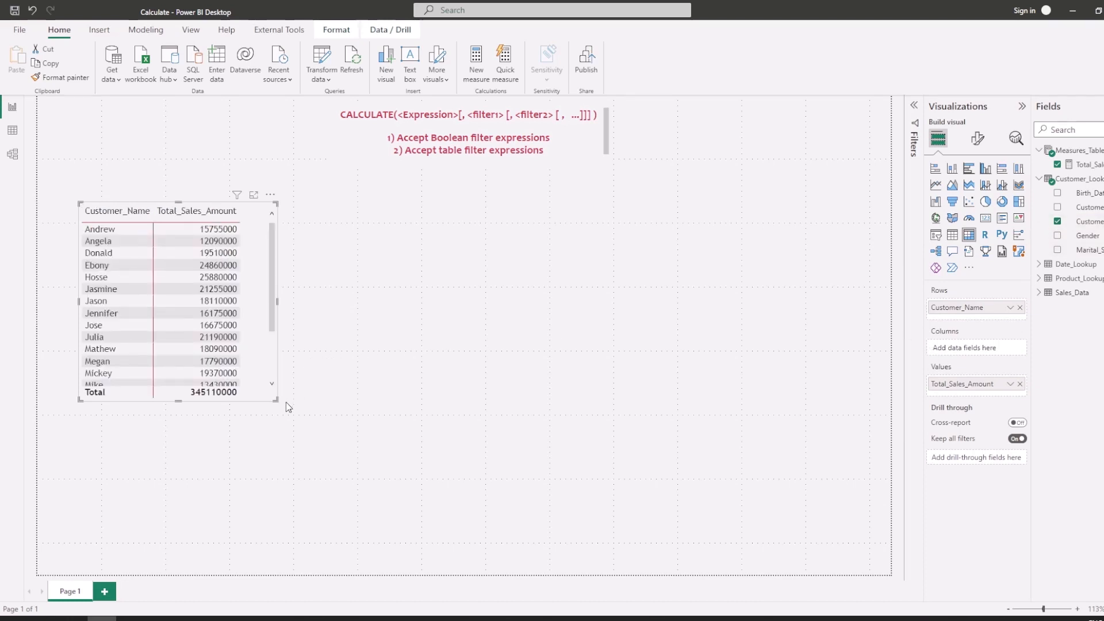
{"action": "left_click_drag", "start_coordinate": [274, 401], "coordinate": [344, 505]}
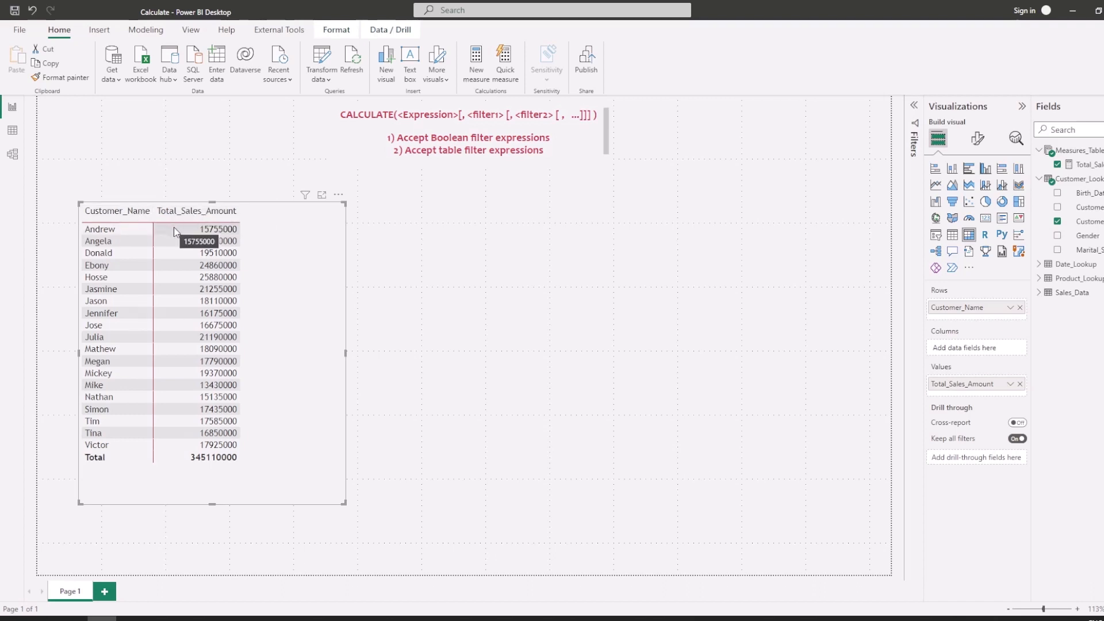
{"action": "left_click", "coordinate": [486, 280]}
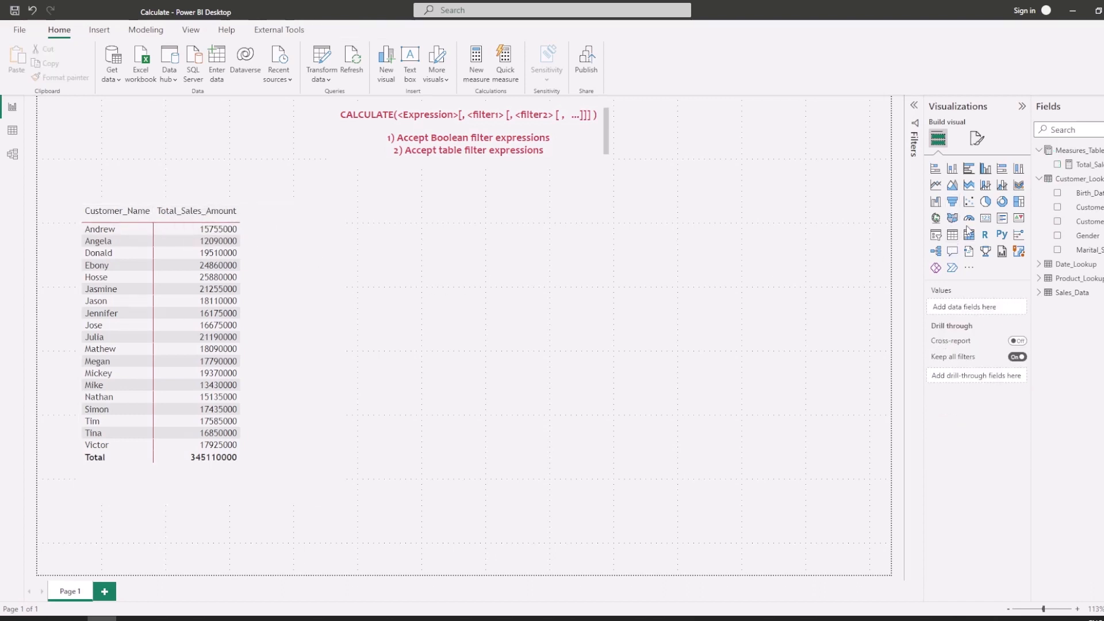
- Add a card visual showing Total_Sales_Amount beside the matrix, reduced to about half its initial height
{"action": "left_click", "coordinate": [986, 219]}
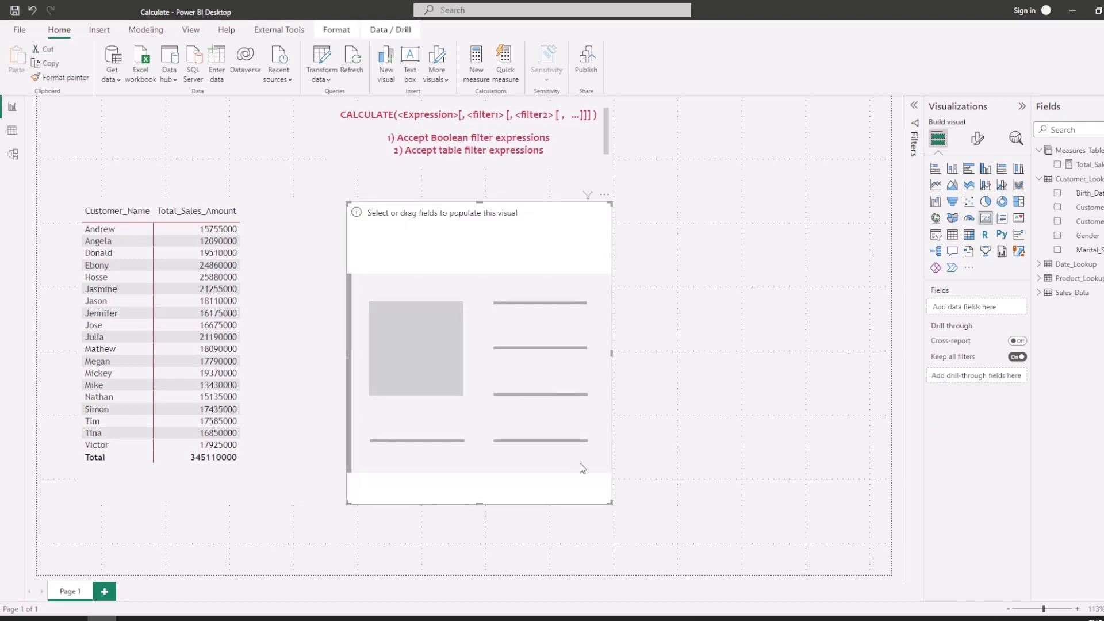
{"action": "left_click_drag", "start_coordinate": [479, 503], "coordinate": [495, 352]}
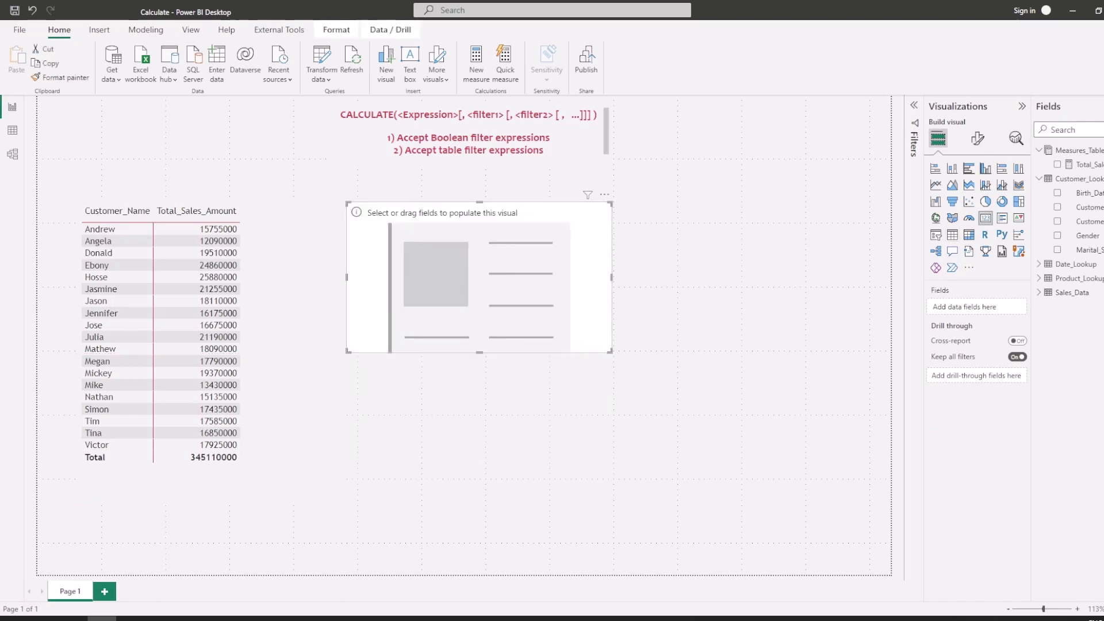
{"action": "left_click", "coordinate": [1059, 165]}
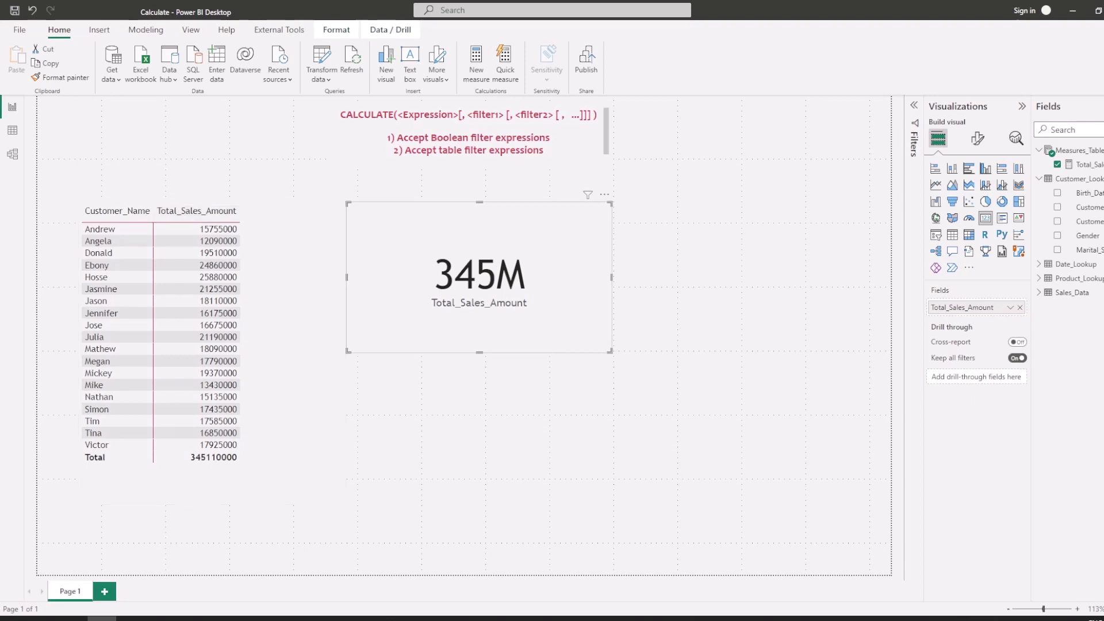
{"action": "left_click", "coordinate": [754, 374]}
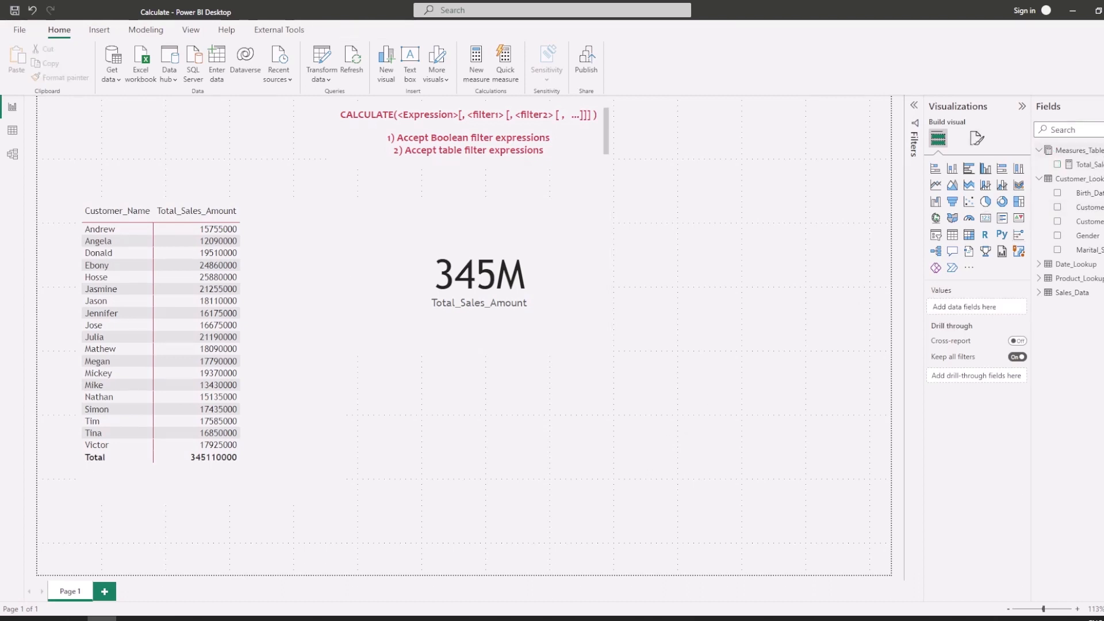
- Add a new measure to Measures_Table and clear its default name in the formula
{"action": "left_click", "coordinate": [1102, 151]}
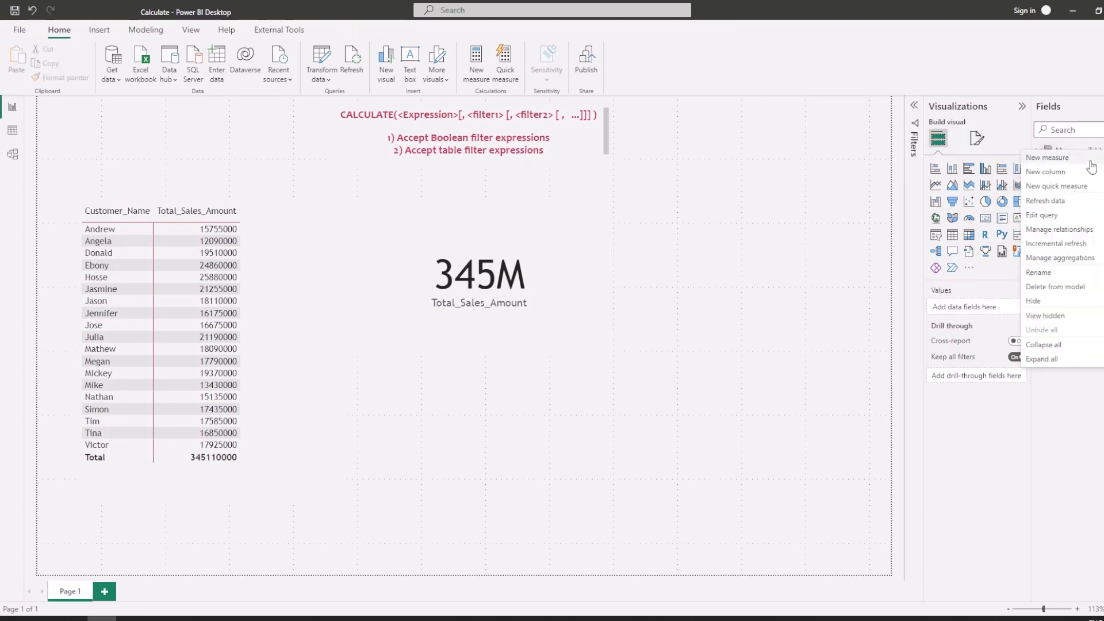
{"action": "left_click", "coordinate": [1083, 162]}
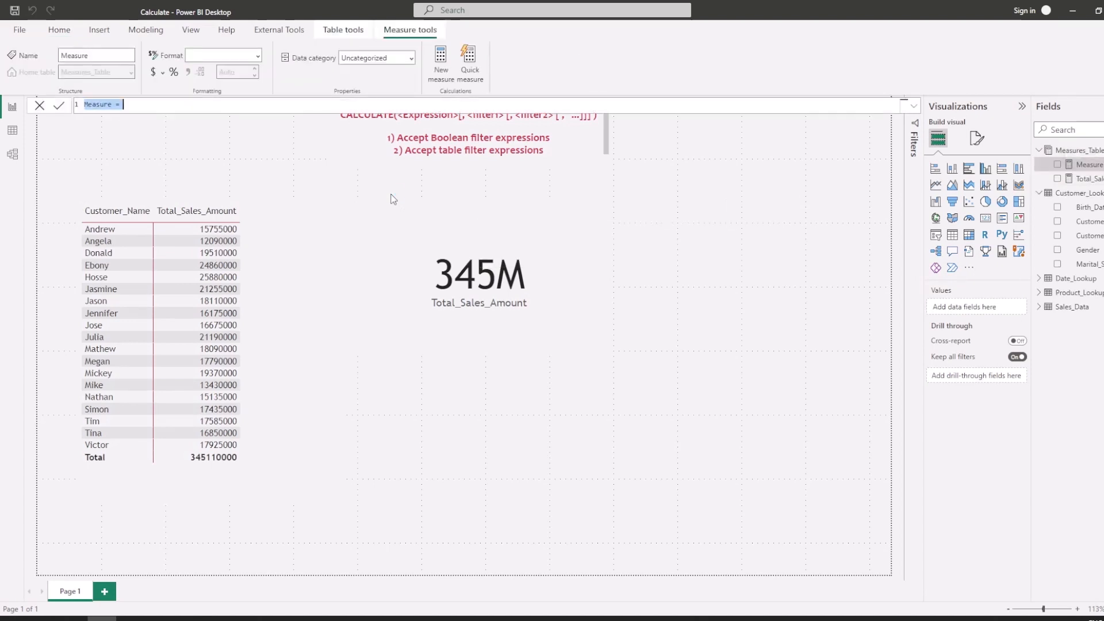
{"action": "left_click", "coordinate": [115, 105]}
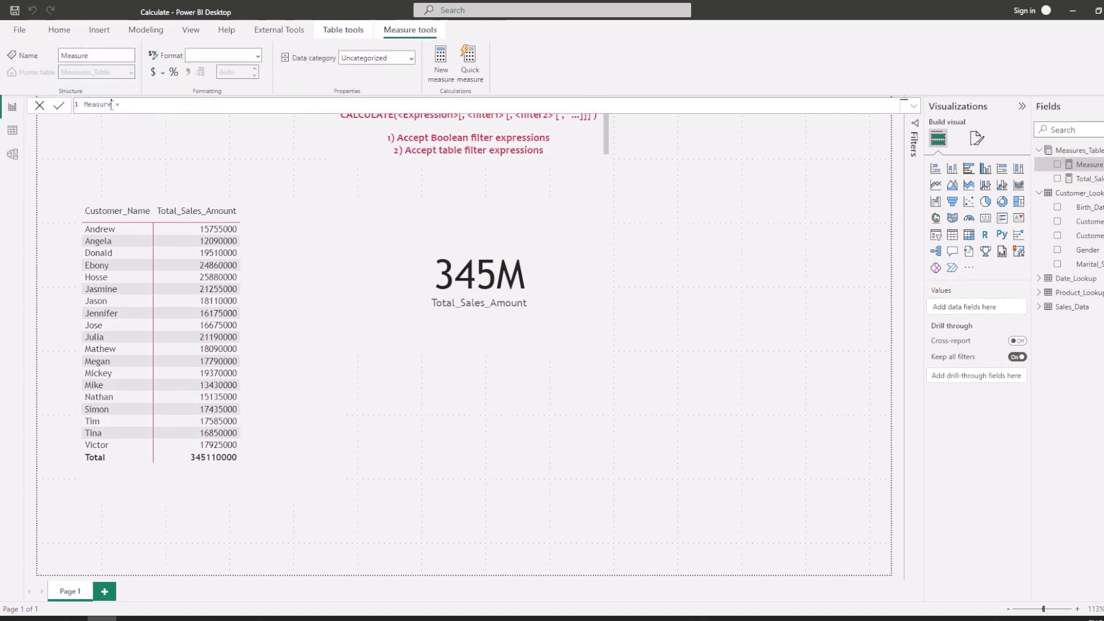
{"action": "left_click_drag", "start_coordinate": [112, 105], "coordinate": [79, 110]}
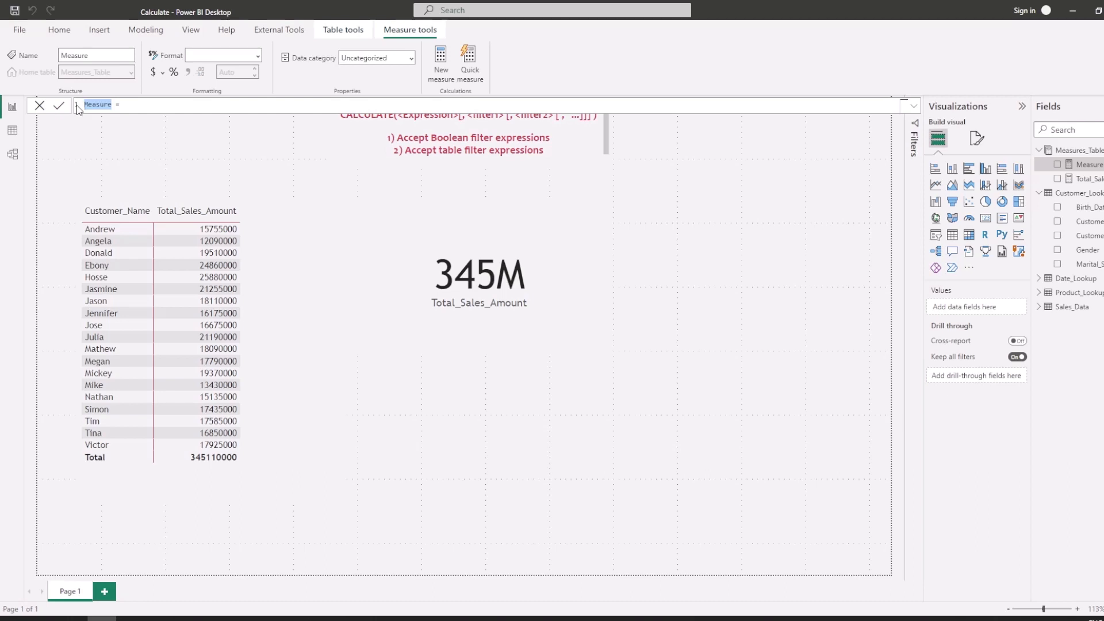
{"action": "type", "text": "S"}
{"action": "key", "text": "BackSpace"}
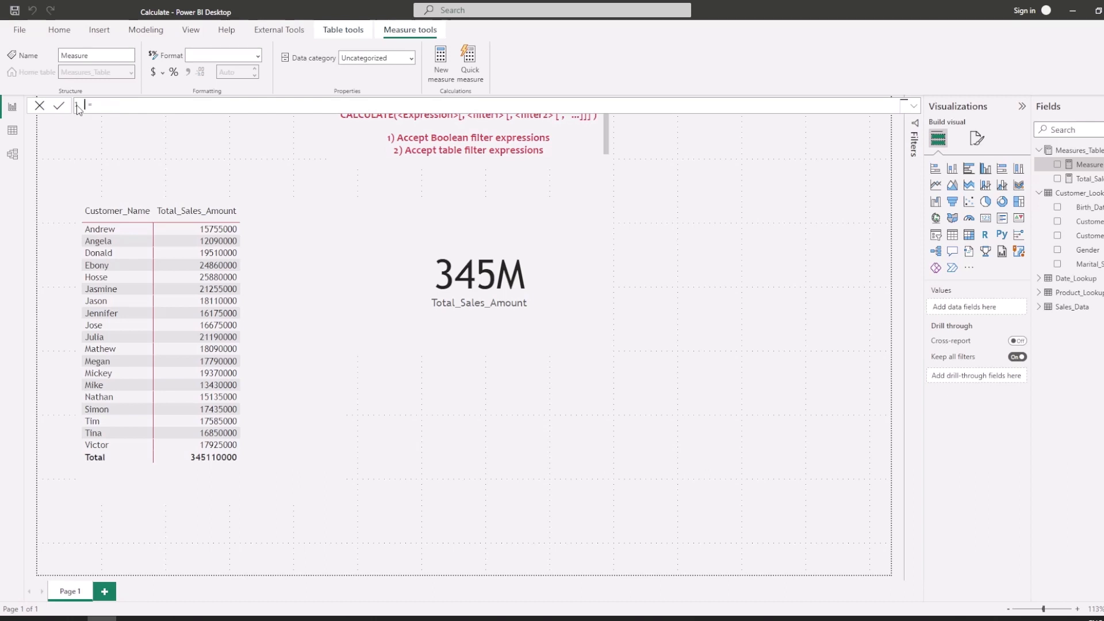
{"action": "type", "text": "To"}
{"action": "type", "text": "tal_Sale"}
{"action": "type", "text": "s_A"}
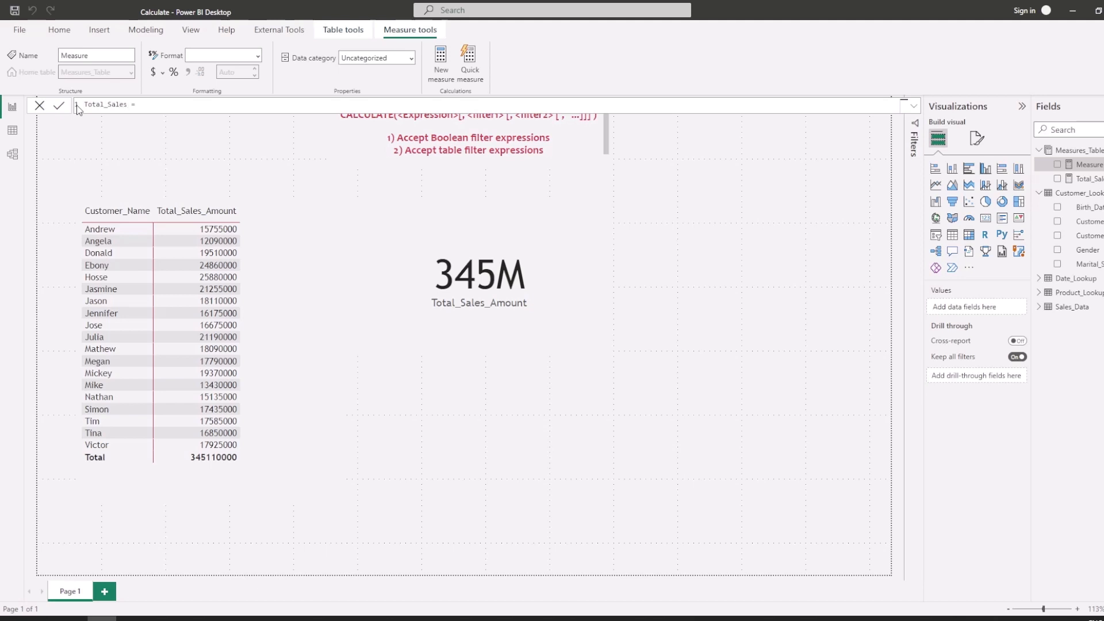
{"action": "type", "text": "mo"}
{"action": "key", "text": "BackSpace"}
{"action": "key", "text": "BackSpace"}
{"action": "key", "text": "BackSpace"}
{"action": "key", "text": "BackSpace"}
{"action": "key", "text": "BackSpace"}
{"action": "key", "text": "BackSpace"}
{"action": "key", "text": "BackSpace"}
{"action": "key", "text": "BackSpace"}
{"action": "key", "text": "BackSpace"}
{"action": "key", "text": "BackSpace"}
{"action": "key", "text": "BackSpace"}
{"action": "key", "text": "BackSpace"}
{"action": "key", "text": "BackSpace"}
{"action": "key", "text": "BackSpace"}
{"action": "key", "text": "BackSpace"}
- Name the new measure Sales_Amount(Productwise)
{"action": "type", "text": "Sales"}
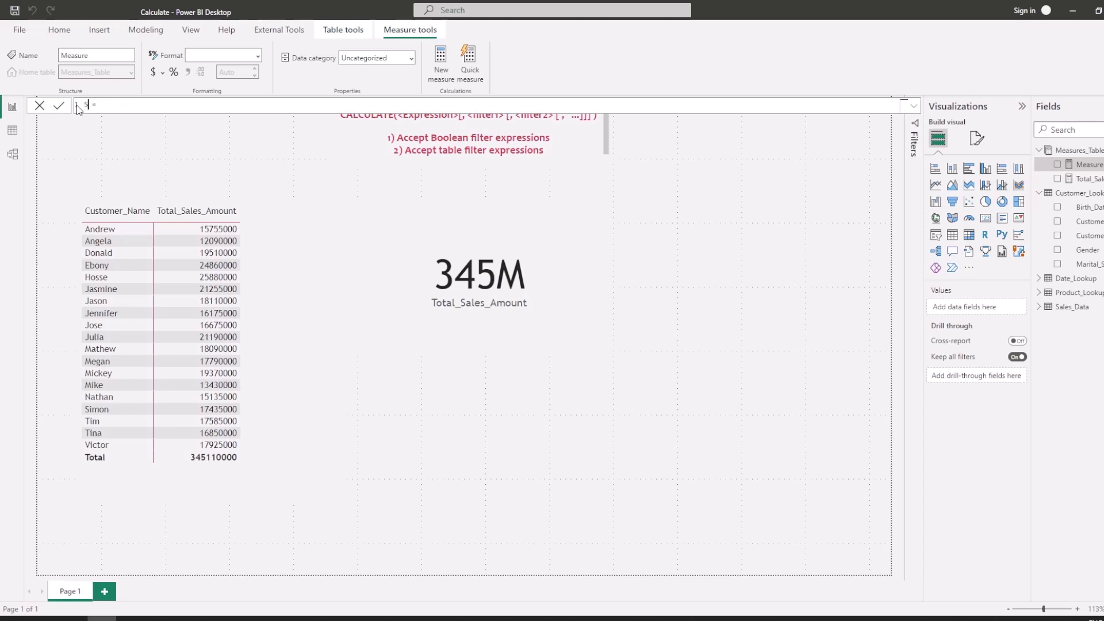
{"action": "type", "text": "_Amount("}
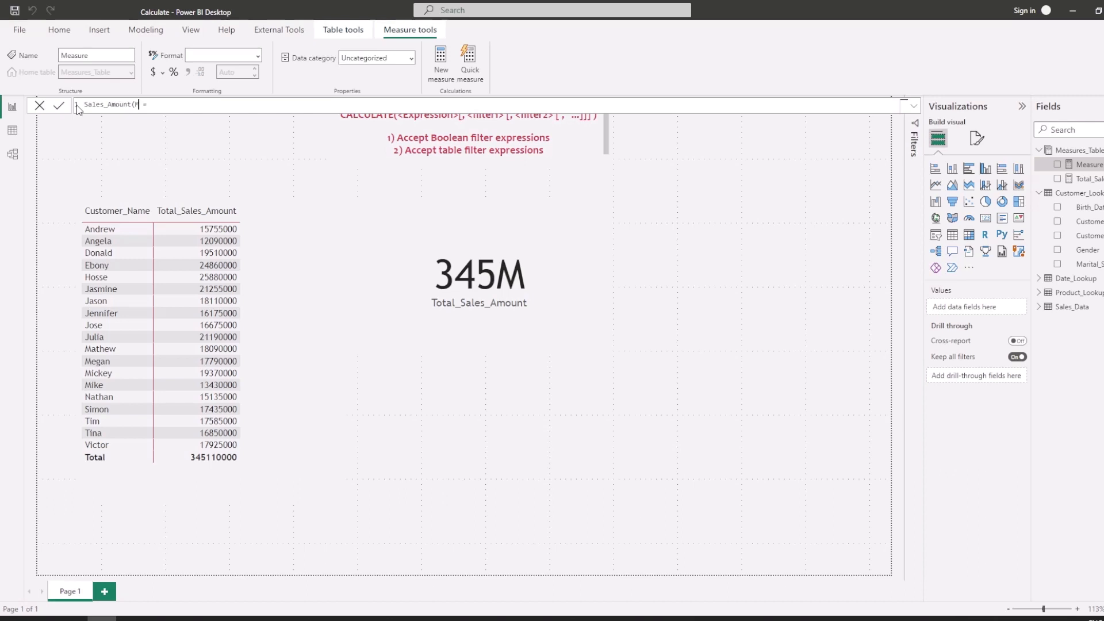
{"action": "type", "text": "Productwise)"}
- Begin the measure's formula with a CALCULATE function that takes [Total_Sales_Amount] as its expression
{"action": "key", "text": "End"}
{"action": "type", "text": "Cal"}
{"action": "key", "text": "Tab"}
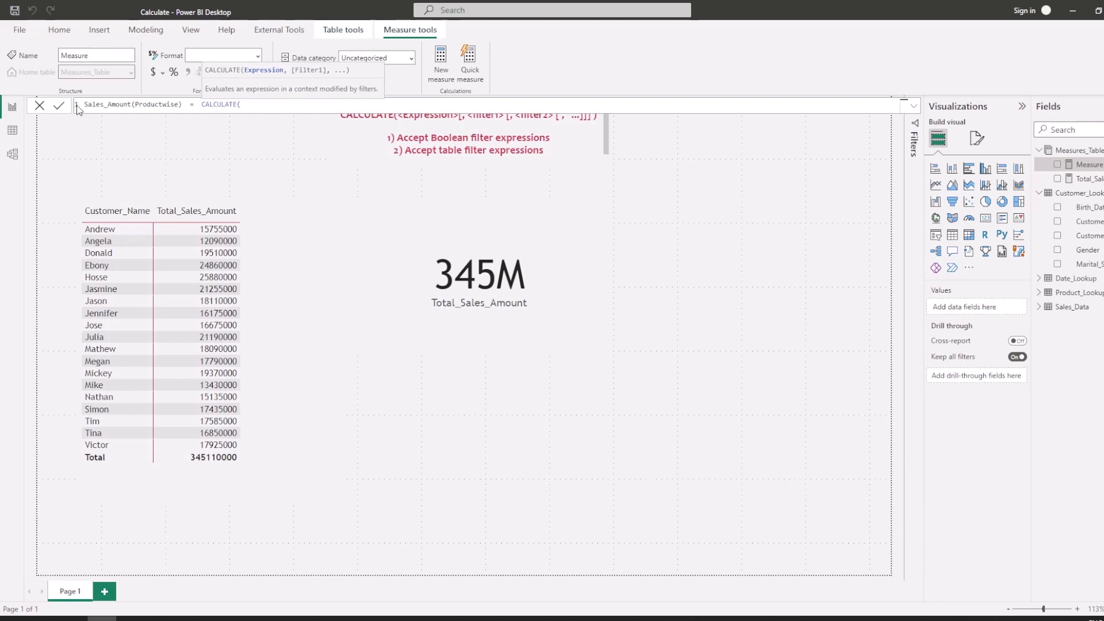
{"action": "type", "text": "["}
{"action": "key", "text": "Tab"}
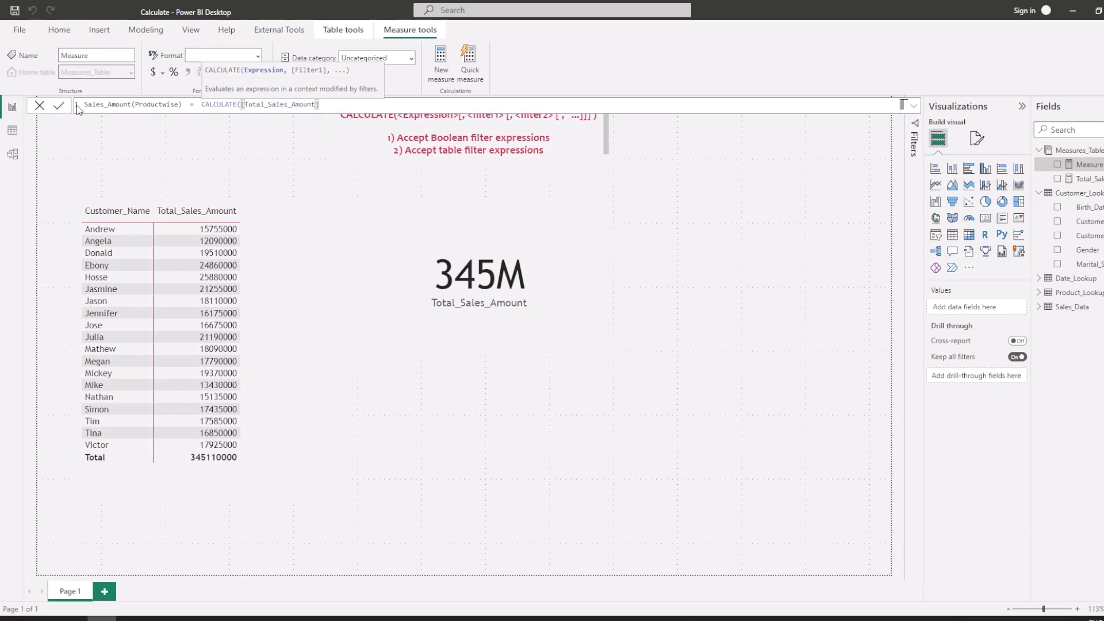
{"action": "type", "text": ","}
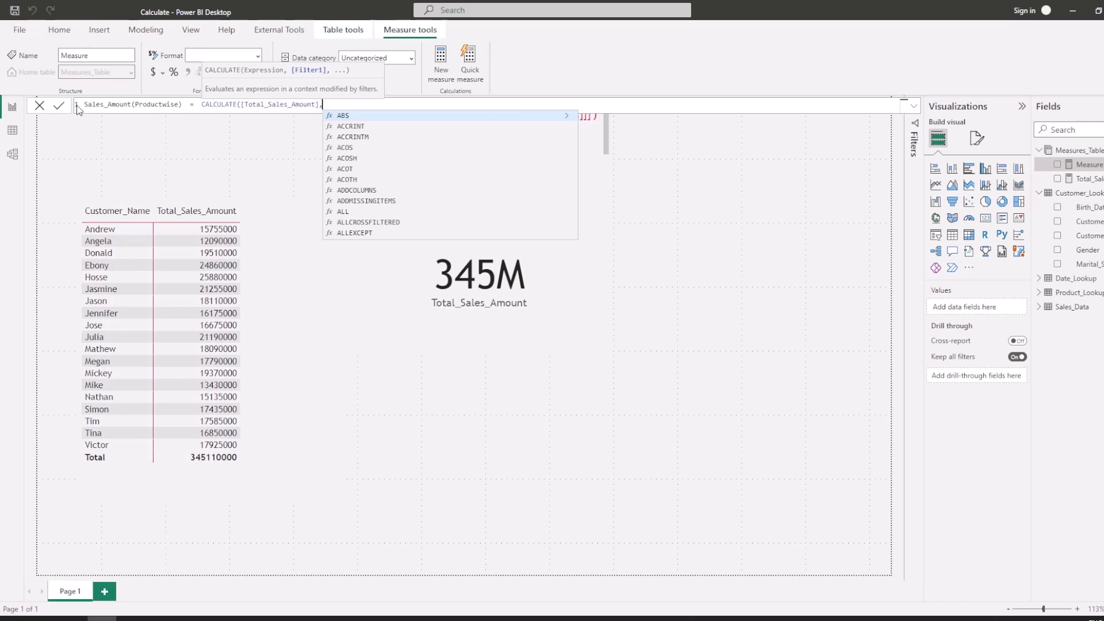
- Add the filter Product_Lookup[Product_Name]="Mobile" to the CALCULATE function and commit the measure
{"action": "type", "text": "pr"}
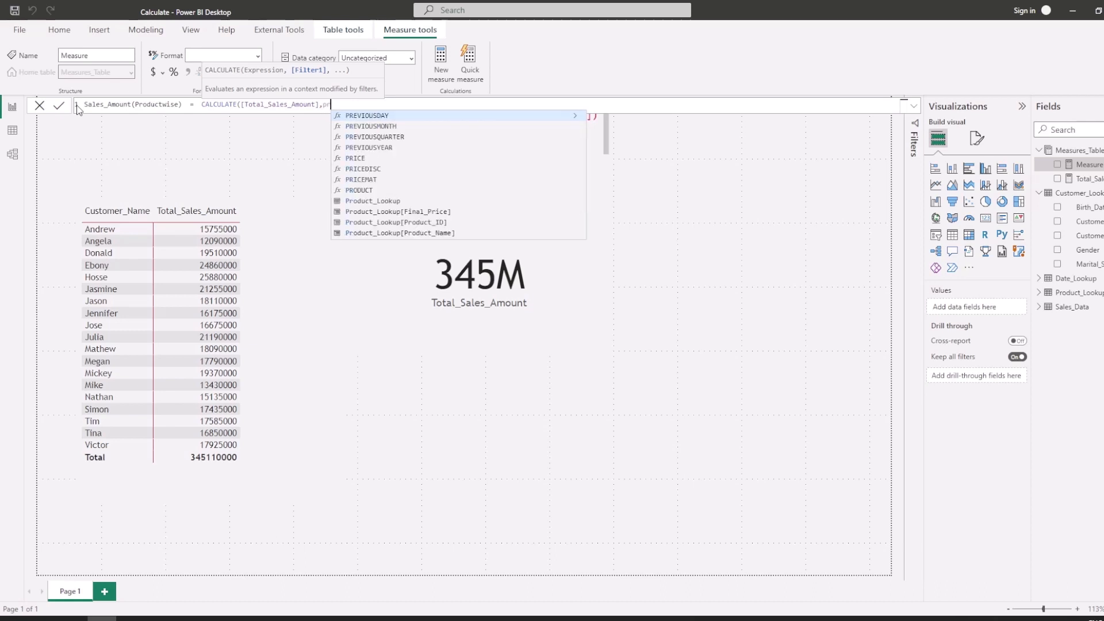
{"action": "type", "text": "o"}
{"action": "key", "text": "Down"}
{"action": "key", "text": "Down"}
{"action": "key", "text": "Down"}
{"action": "key", "text": "Down"}
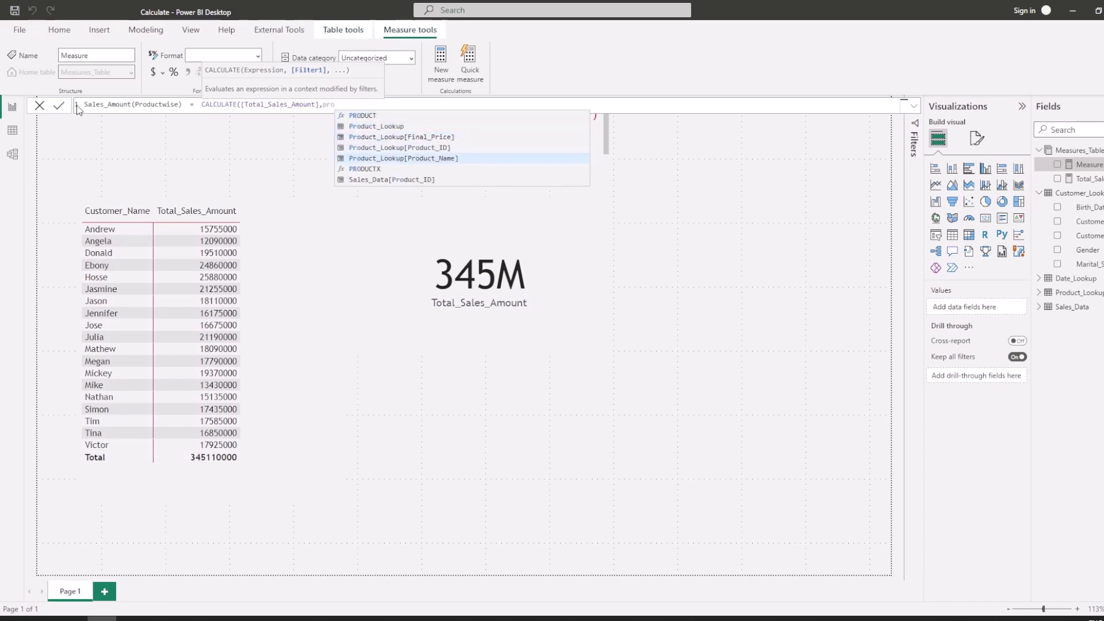
{"action": "key", "text": "Tab"}
{"action": "type", "text": "=\""}
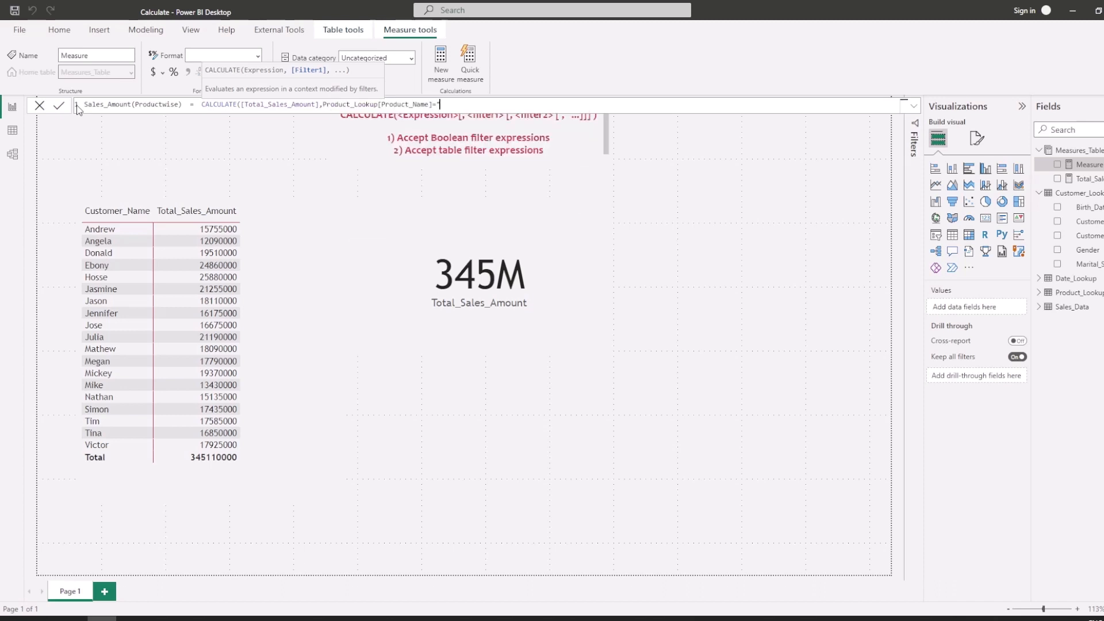
{"action": "type", "text": "Mobile\")"}
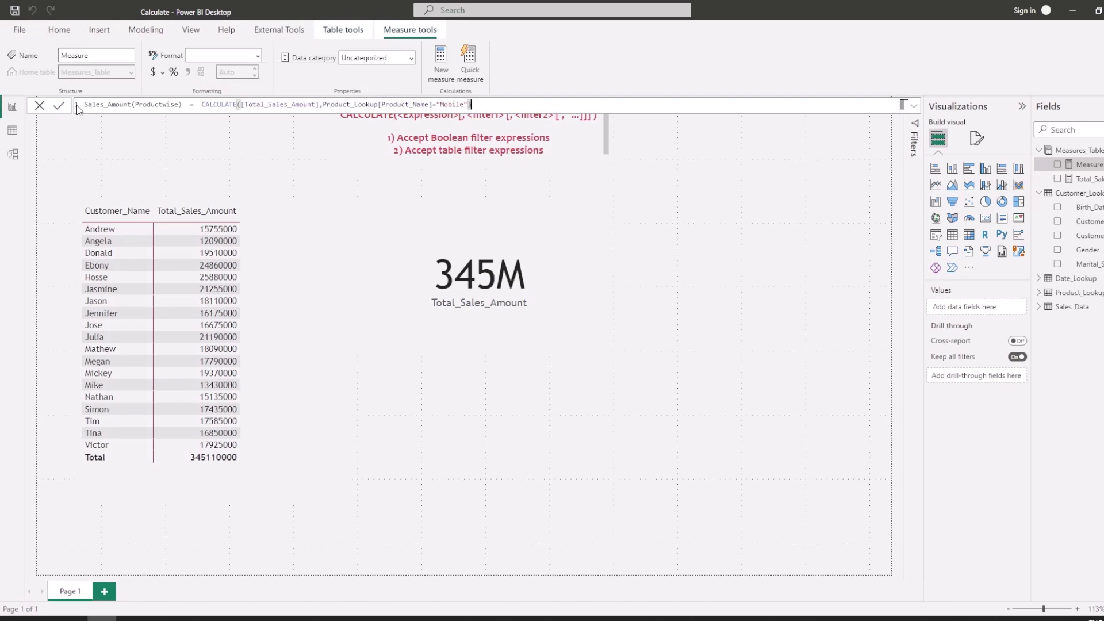
{"action": "key", "text": "Return"}
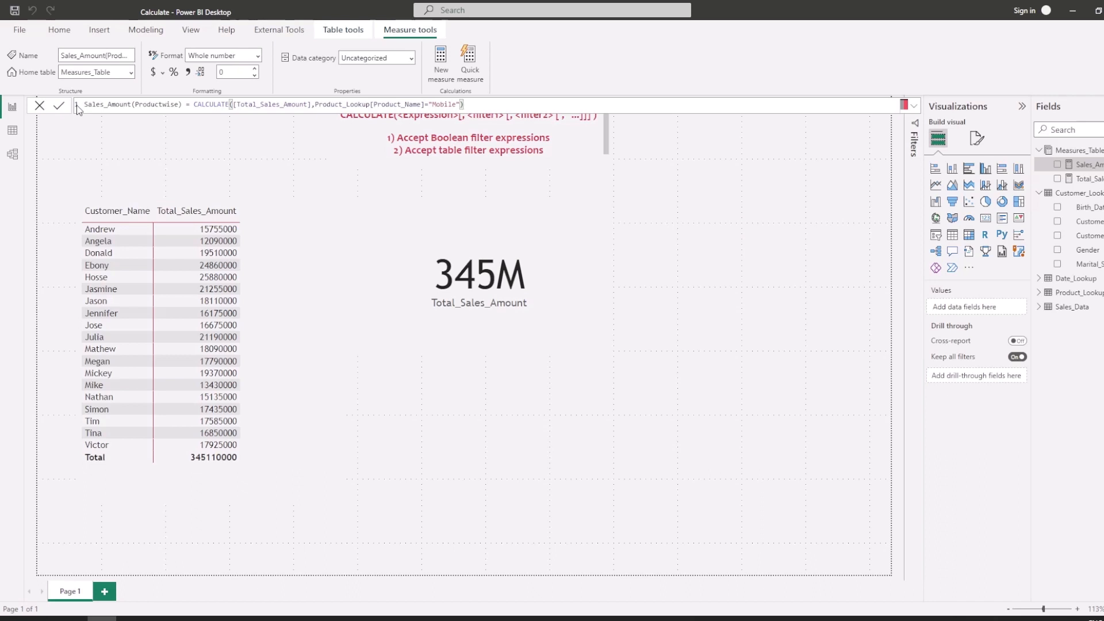
{"action": "left_click", "coordinate": [41, 106]}
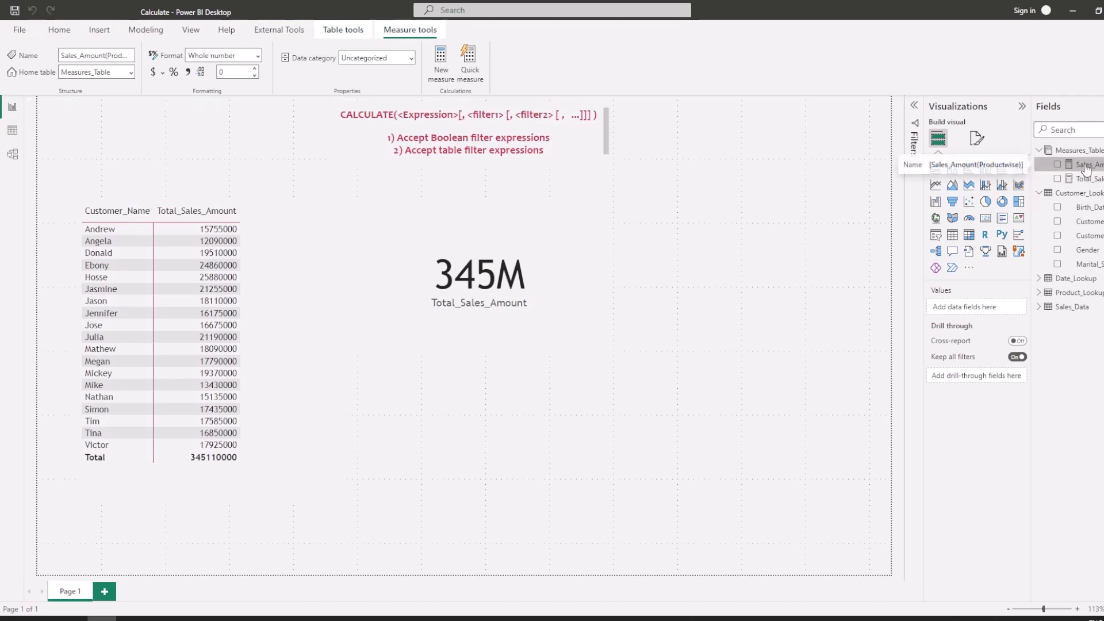
- Add Sales_Amount(Productwise) to the matrix values and widen the matrix to fit it, shifting the card aside to make room
{"action": "left_click", "coordinate": [276, 285]}
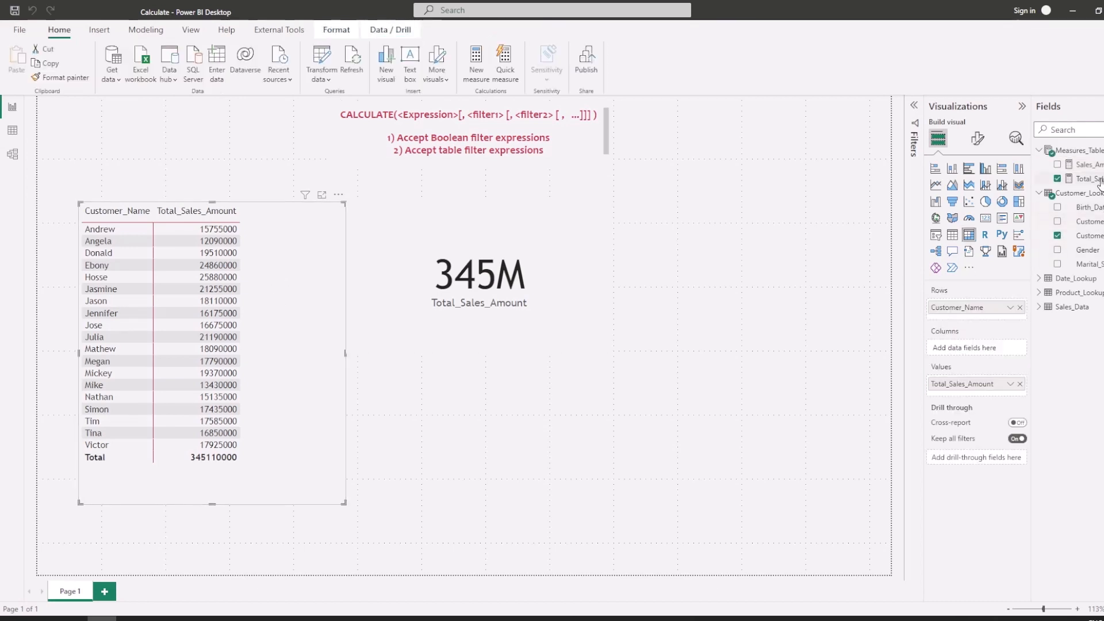
{"action": "left_click_drag", "start_coordinate": [1089, 164], "coordinate": [983, 388]}
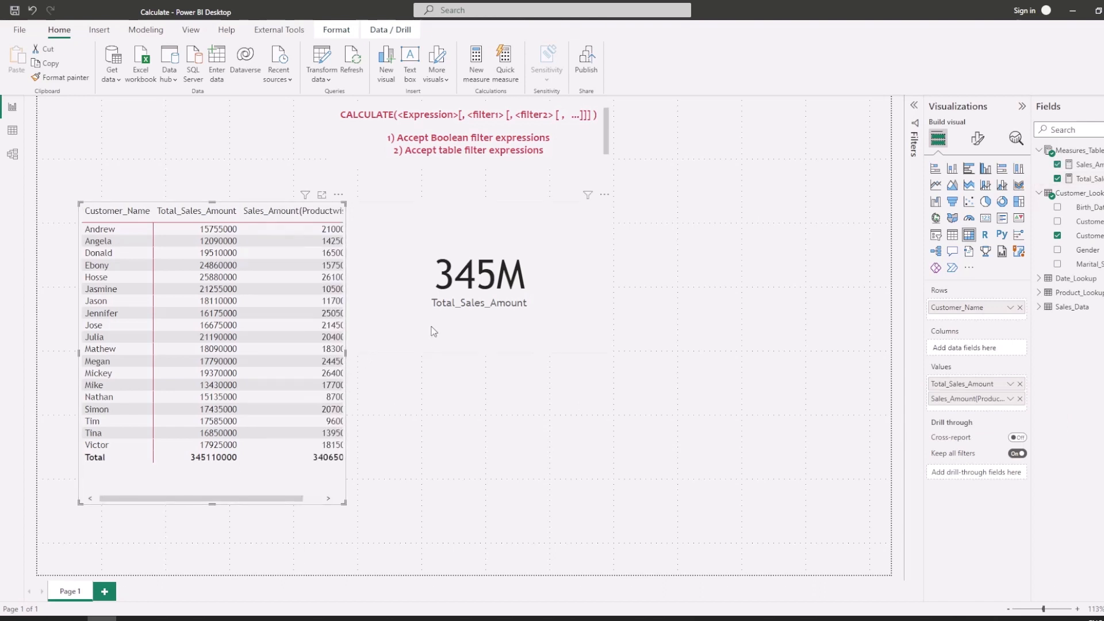
{"action": "left_click_drag", "start_coordinate": [434, 332], "coordinate": [606, 332]}
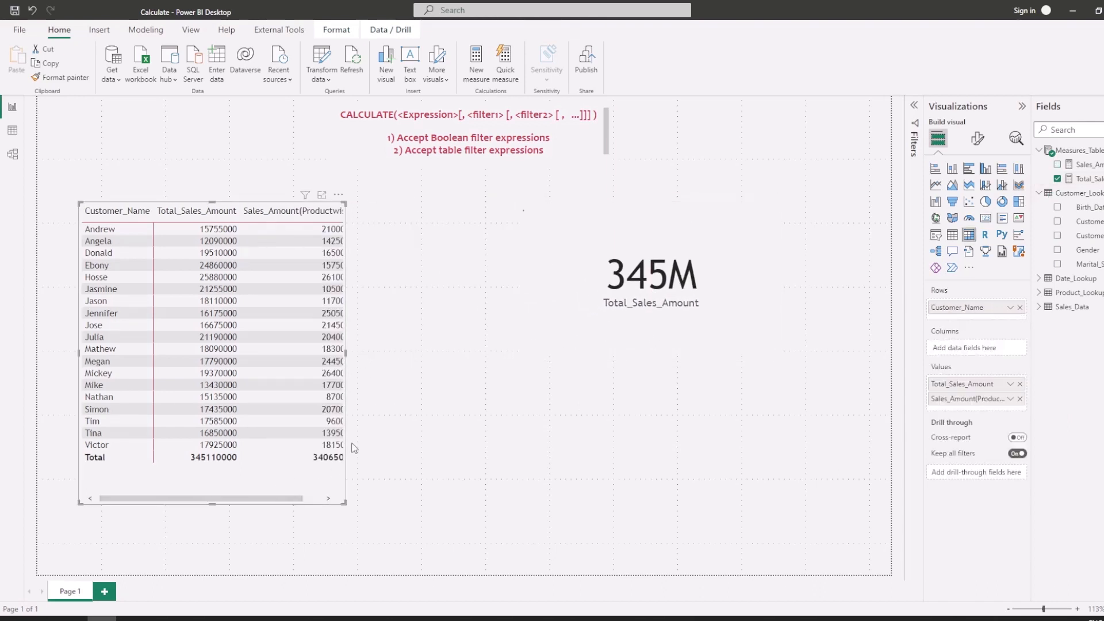
{"action": "left_click_drag", "start_coordinate": [347, 350], "coordinate": [481, 350]}
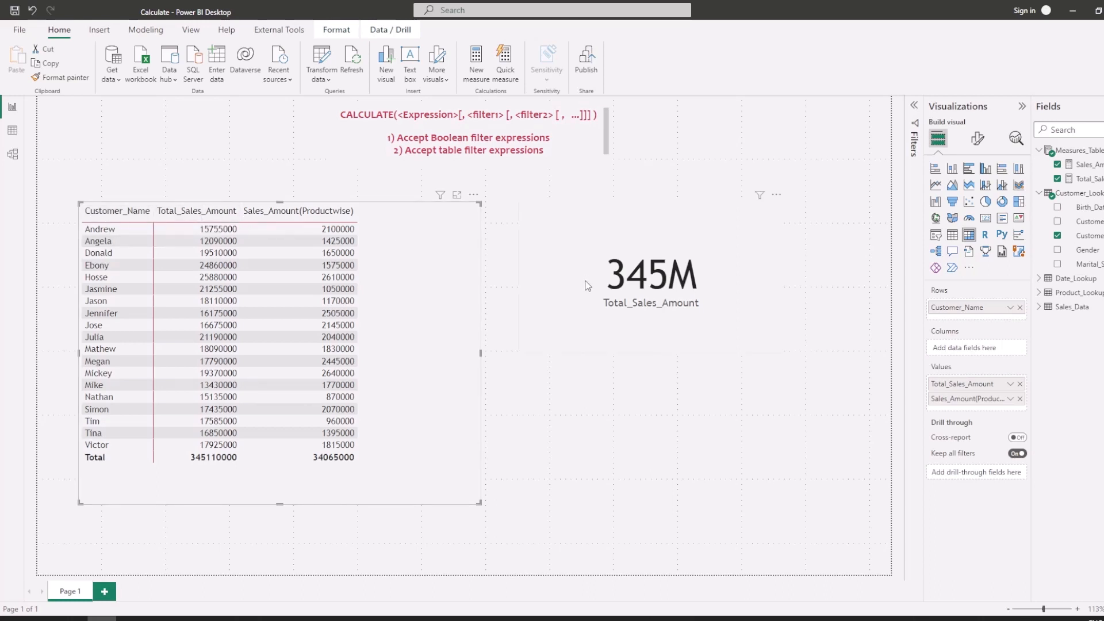
- Review the Sales_Amount(Productwise) formula in the expanded editor, focusing on its Product_Lookup[Product_Name]="Mobile" filter argument
{"action": "left_click", "coordinate": [624, 287]}
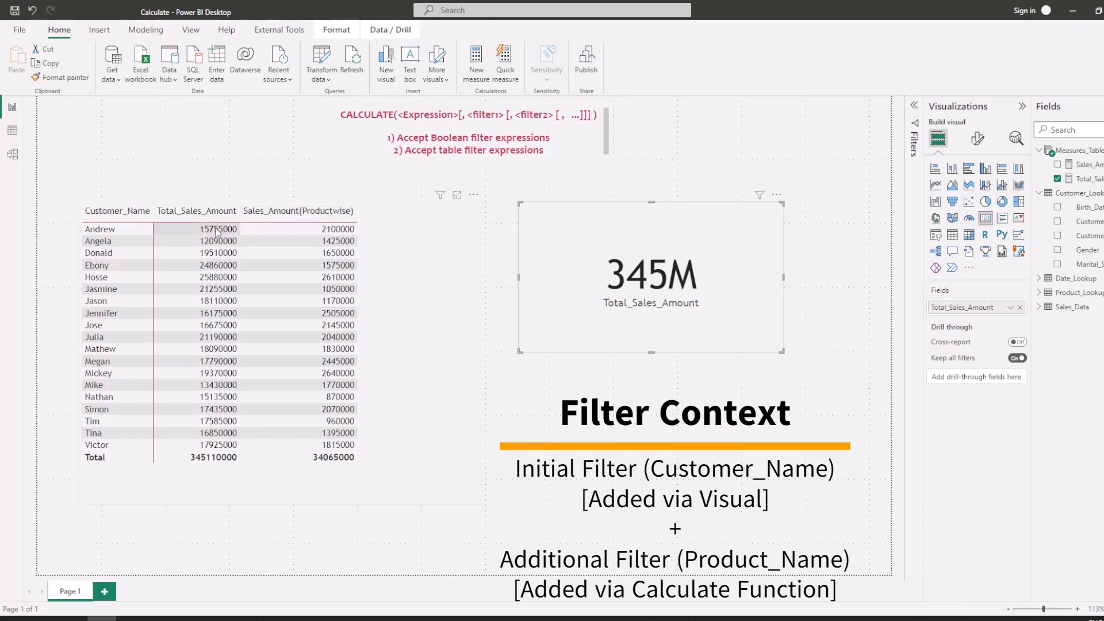
{"action": "left_click", "coordinate": [113, 213]}
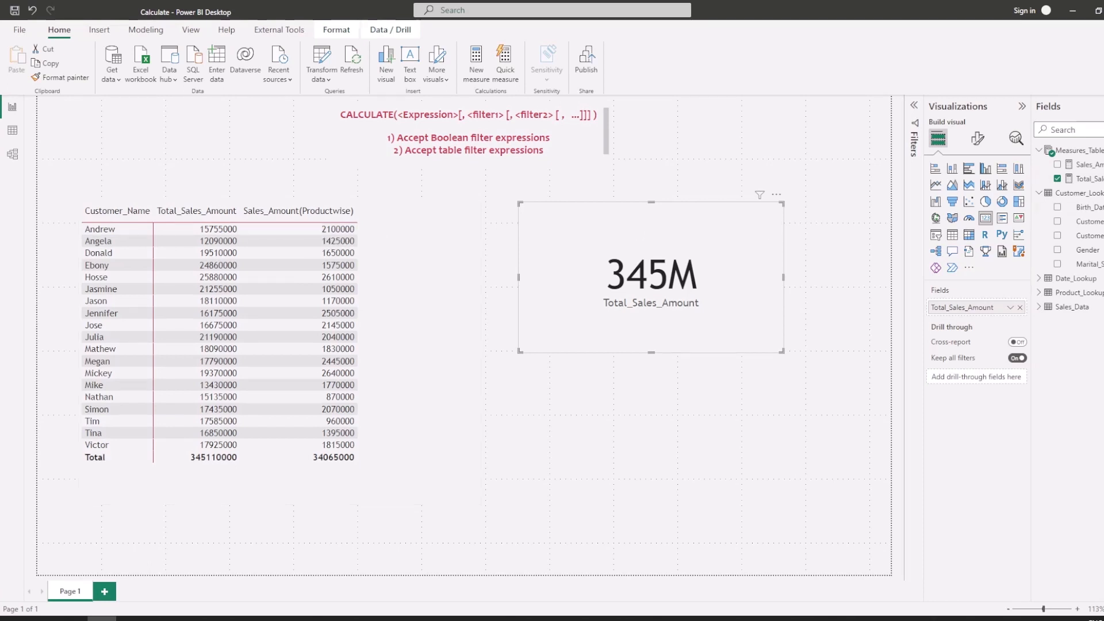
{"action": "left_click", "coordinate": [1096, 165]}
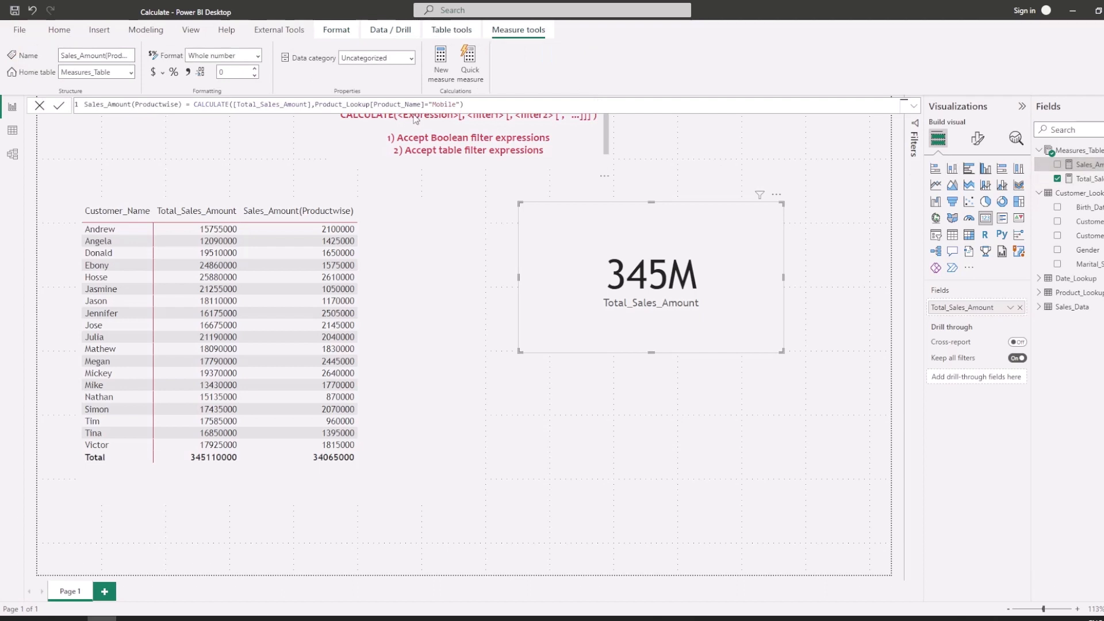
{"action": "left_click_drag", "start_coordinate": [429, 105], "coordinate": [460, 104]}
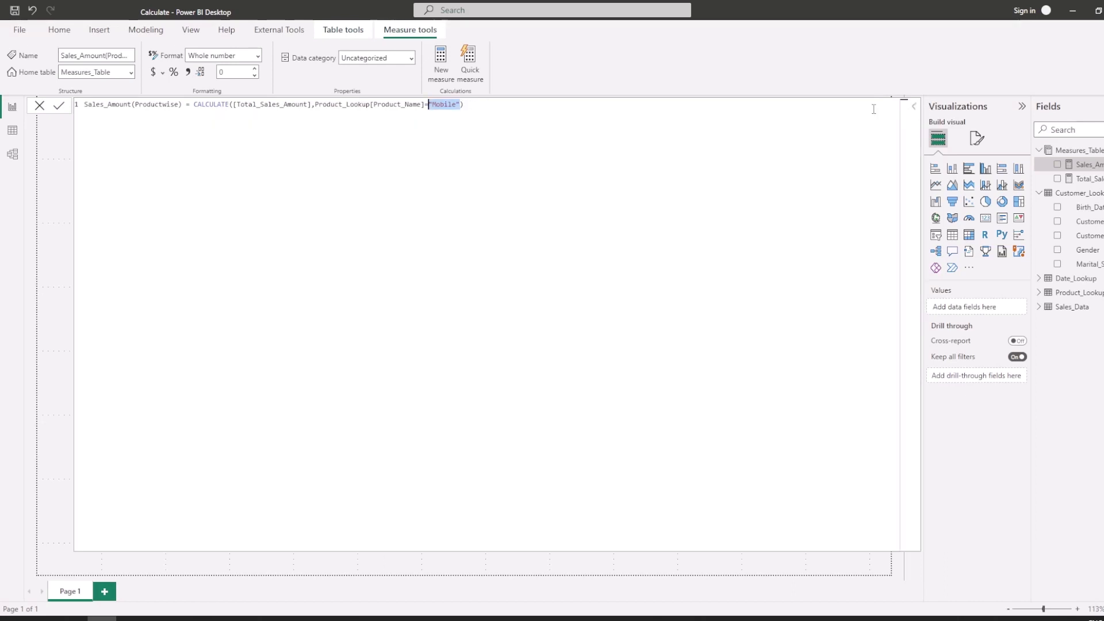
{"action": "left_click", "coordinate": [914, 105]}
{"action": "left_click", "coordinate": [390, 121]}
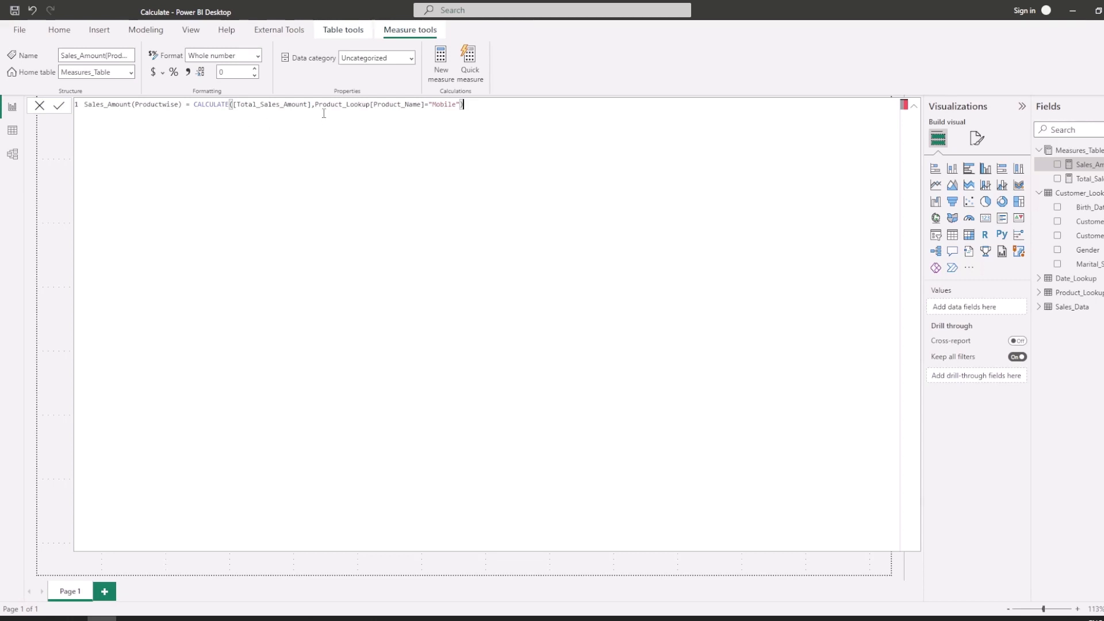
{"action": "left_click_drag", "start_coordinate": [315, 105], "coordinate": [464, 106]}
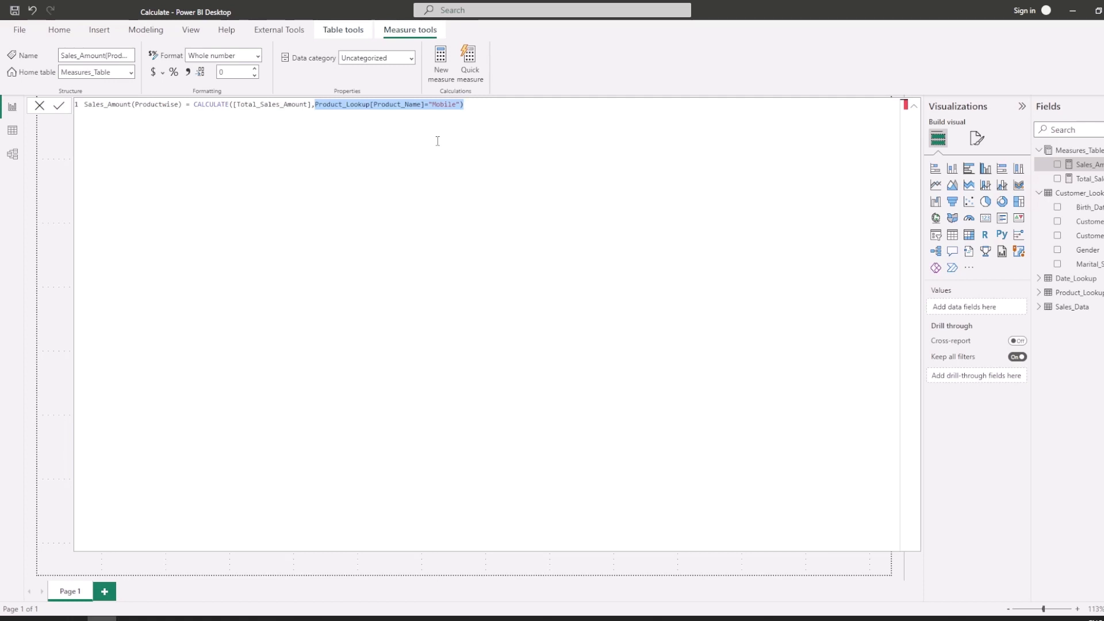
{"action": "left_click", "coordinate": [462, 104]}
{"action": "left_click_drag", "start_coordinate": [461, 104], "coordinate": [320, 111]}
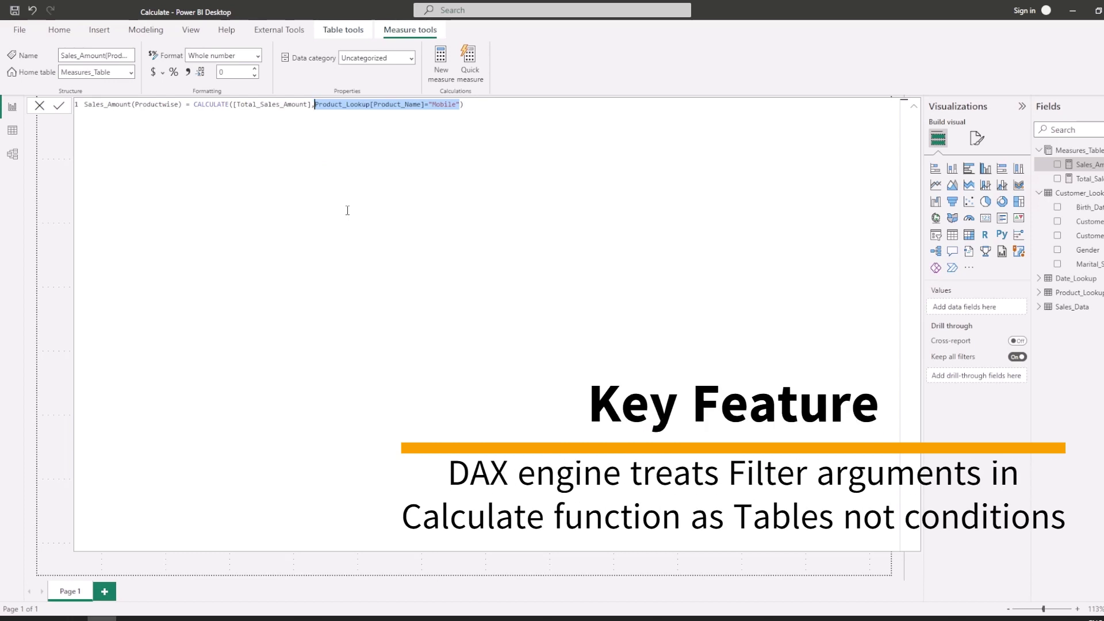
- Insert FILTER(ALL(Product_Lookup), before the Product_Lookup[Product_Name]="Mobile" condition in the Sales_Amount(Productwise) formula
{"action": "left_click", "coordinate": [315, 109]}
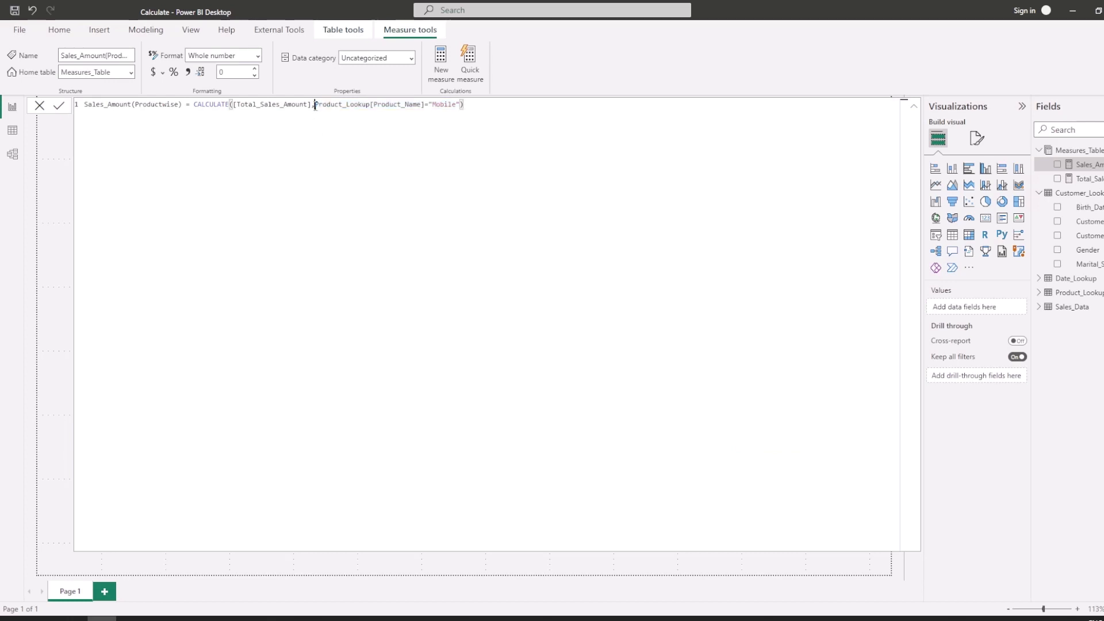
{"action": "type", "text": "FILTER"}
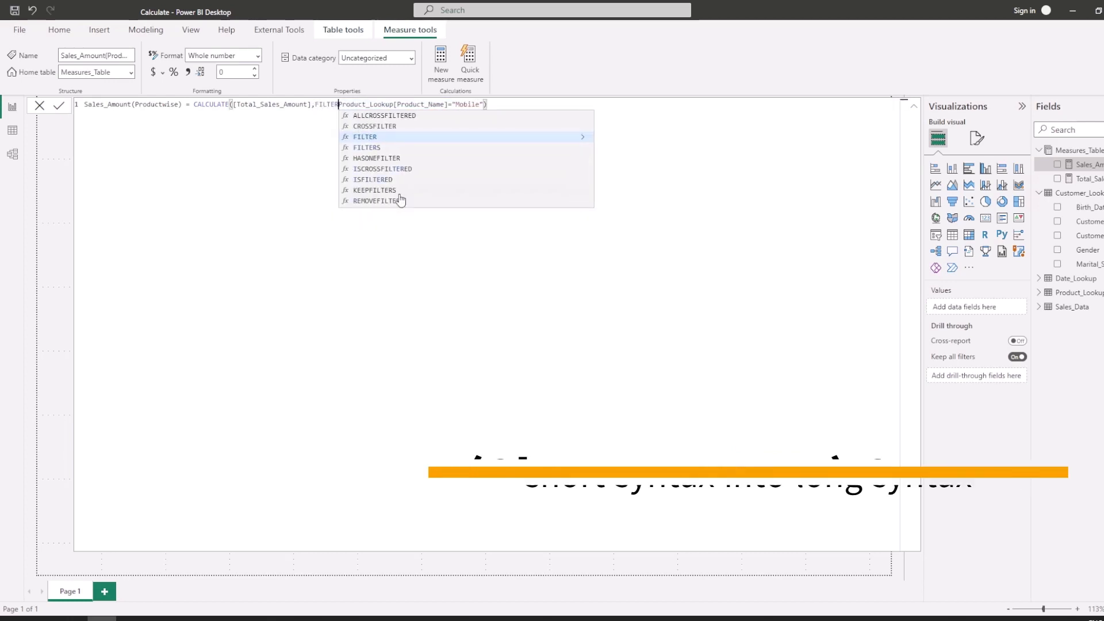
{"action": "type", "text": "("}
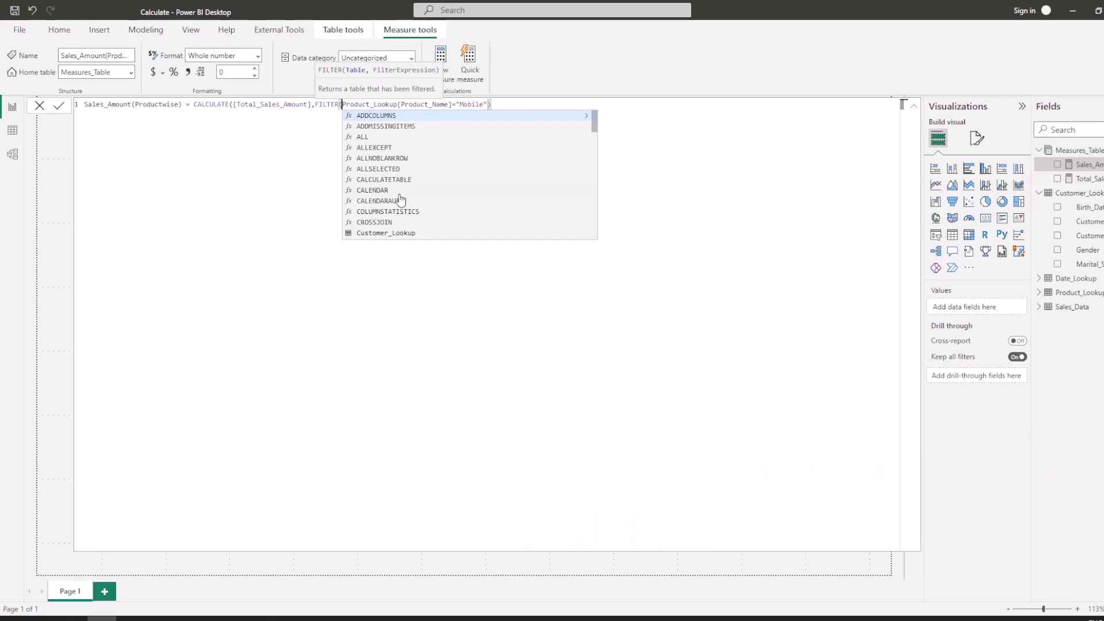
{"action": "type", "text": "ALL("}
{"action": "key", "text": "Escape"}
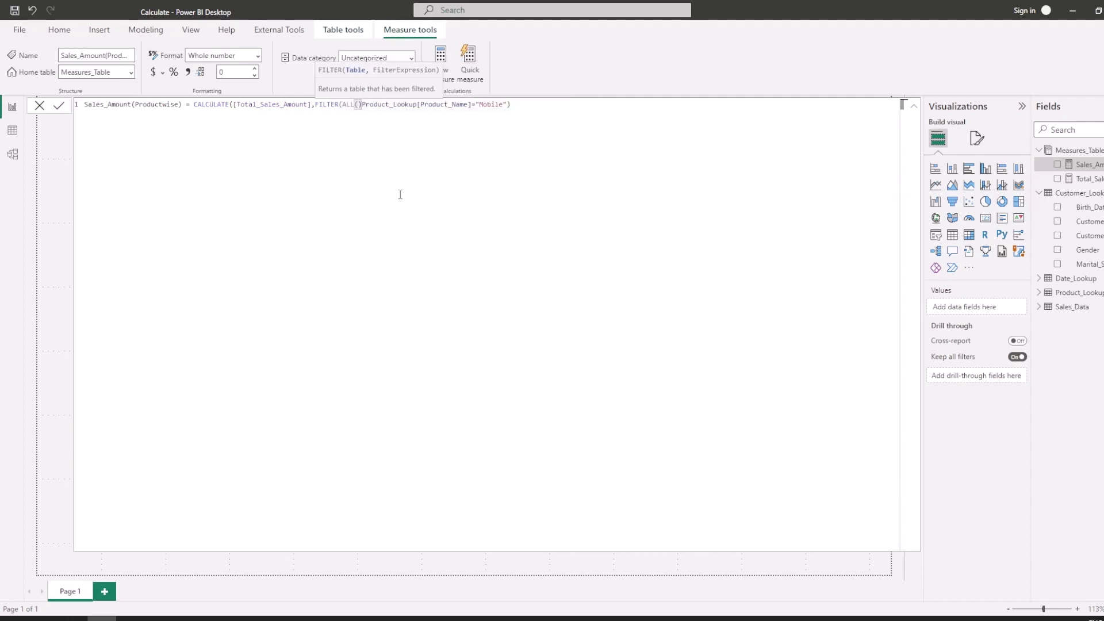
{"action": "type", "text": ","}
{"action": "key", "text": "Left"}
{"action": "key", "text": "Left"}
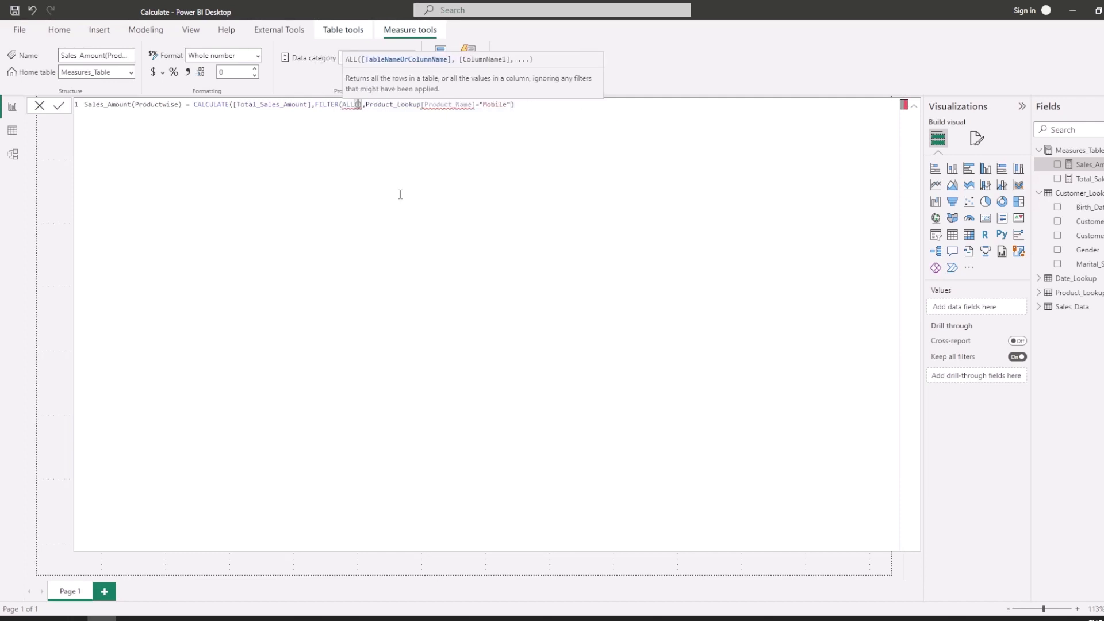
{"action": "type", "text": "Product_Lookup"}
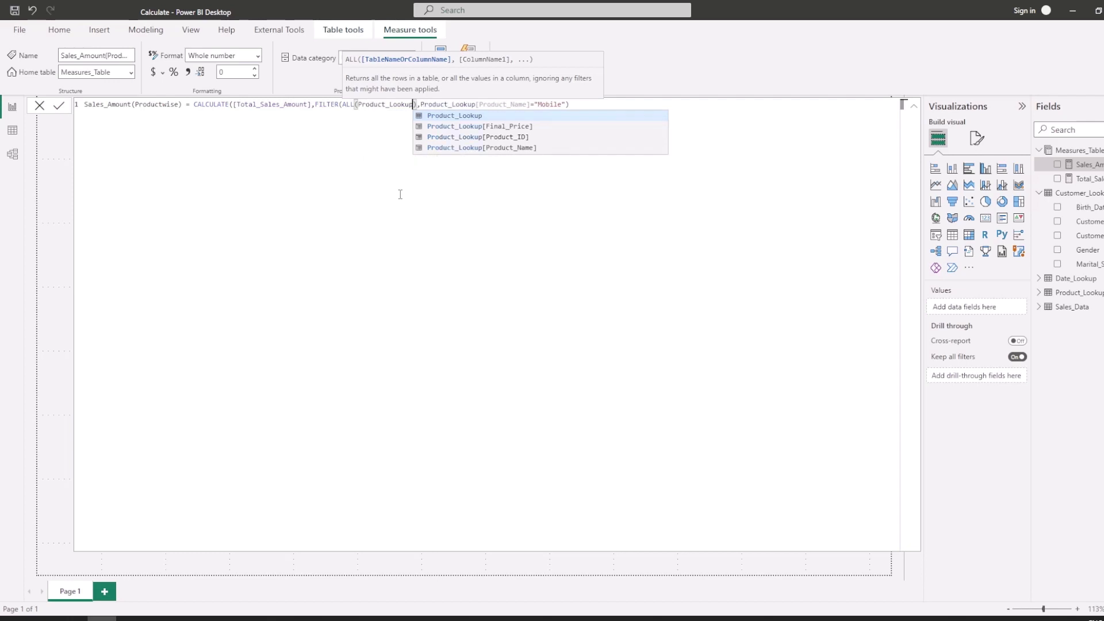
- Close the FILTER function after the "Mobile" condition with the missing parenthesis and commit the measure
{"action": "key", "text": "Escape"}
{"action": "key", "text": "Right"}
{"action": "key", "text": "Right"}
{"action": "key", "text": "Right"}
{"action": "key", "text": "Right"}
{"action": "key", "text": "Right"}
{"action": "key", "text": "Right"}
{"action": "key", "text": "Right"}
{"action": "key", "text": "Right"}
{"action": "key", "text": "Right"}
{"action": "key", "text": "Right"}
{"action": "key", "text": "Right"}
{"action": "key", "text": "Right"}
{"action": "key", "text": "Right"}
{"action": "key", "text": "Right"}
{"action": "key", "text": "Right"}
{"action": "key", "text": "Right"}
{"action": "key", "text": "Right"}
{"action": "key", "text": "Right"}
{"action": "key", "text": "Right"}
{"action": "key", "text": "Right"}
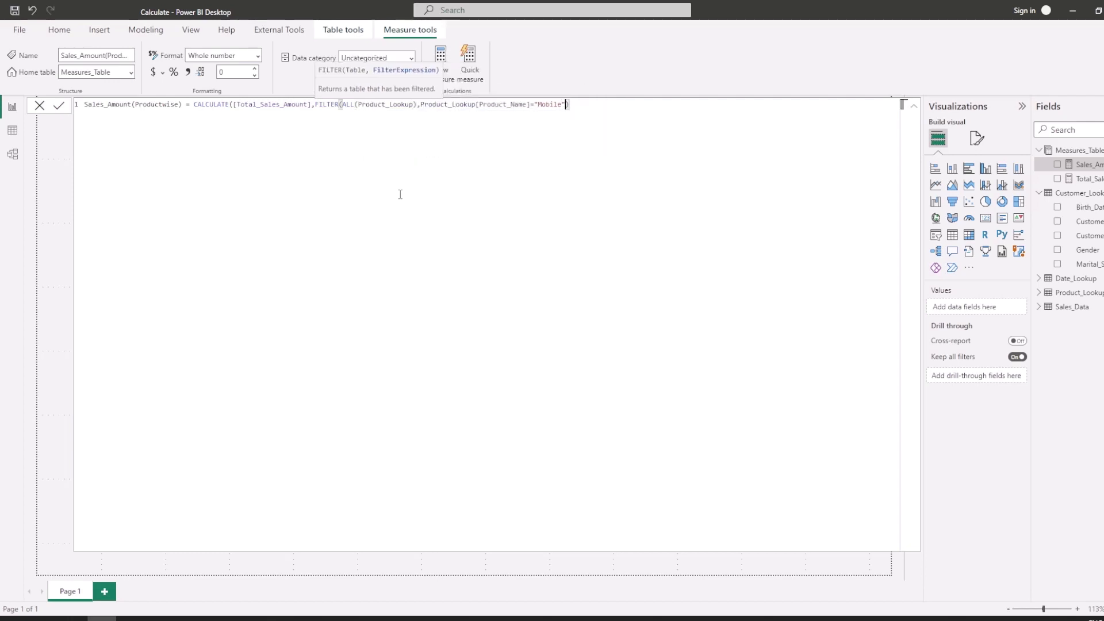
{"action": "type", "text": ")"}
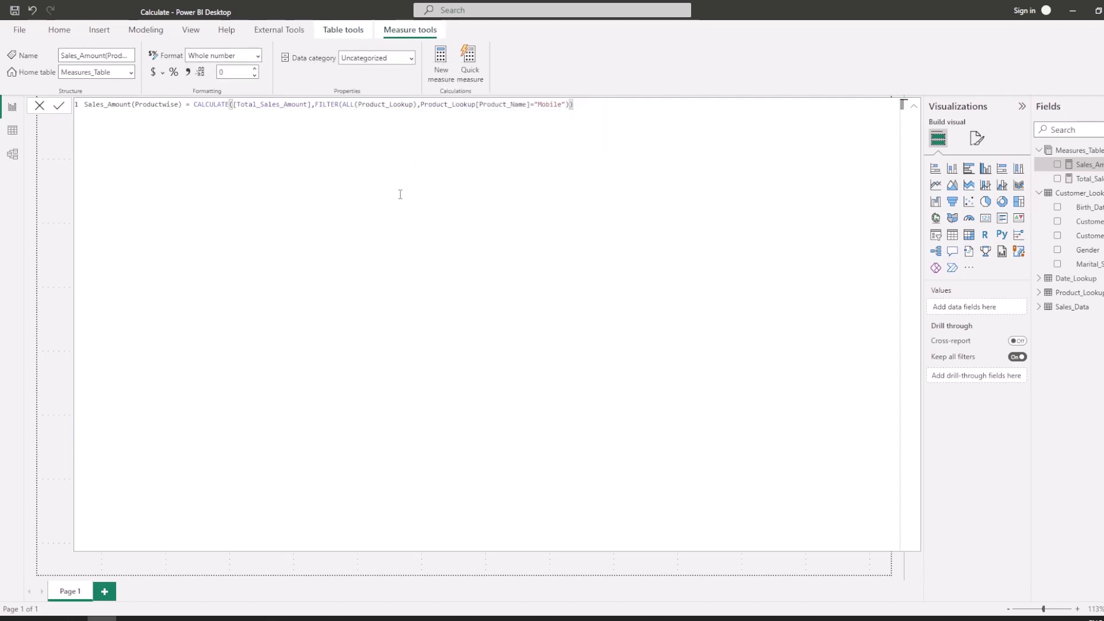
{"action": "key", "text": "Return"}
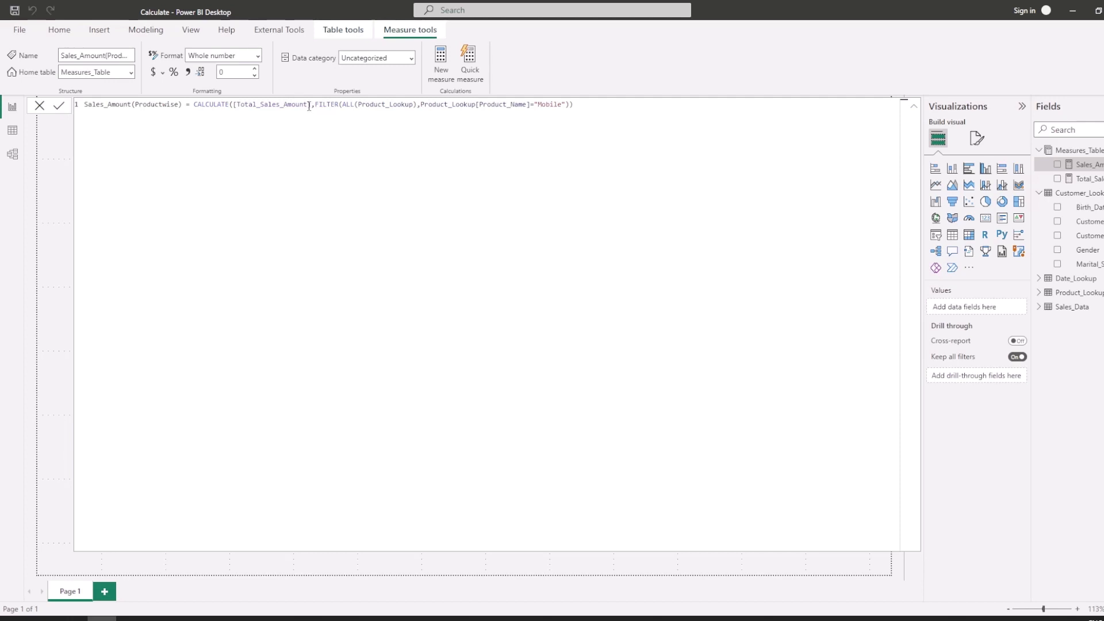
- Move the FILTER argument to its own line, leaving a blank line beneath the CALCULATE line
{"action": "left_click_drag", "start_coordinate": [315, 104], "coordinate": [574, 107]}
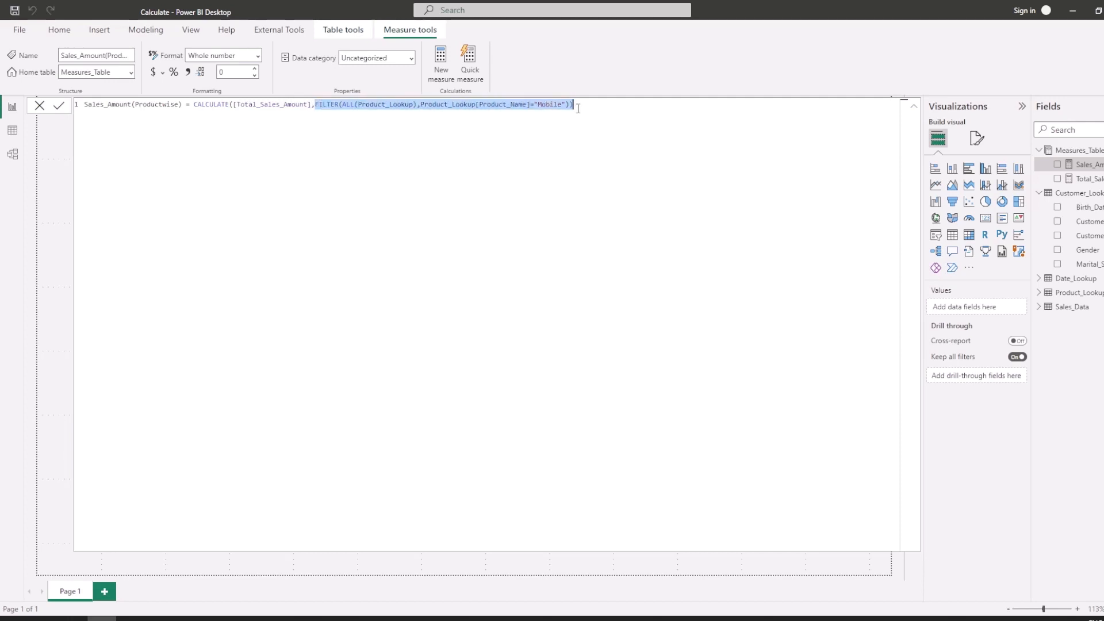
{"action": "left_click", "coordinate": [317, 108]}
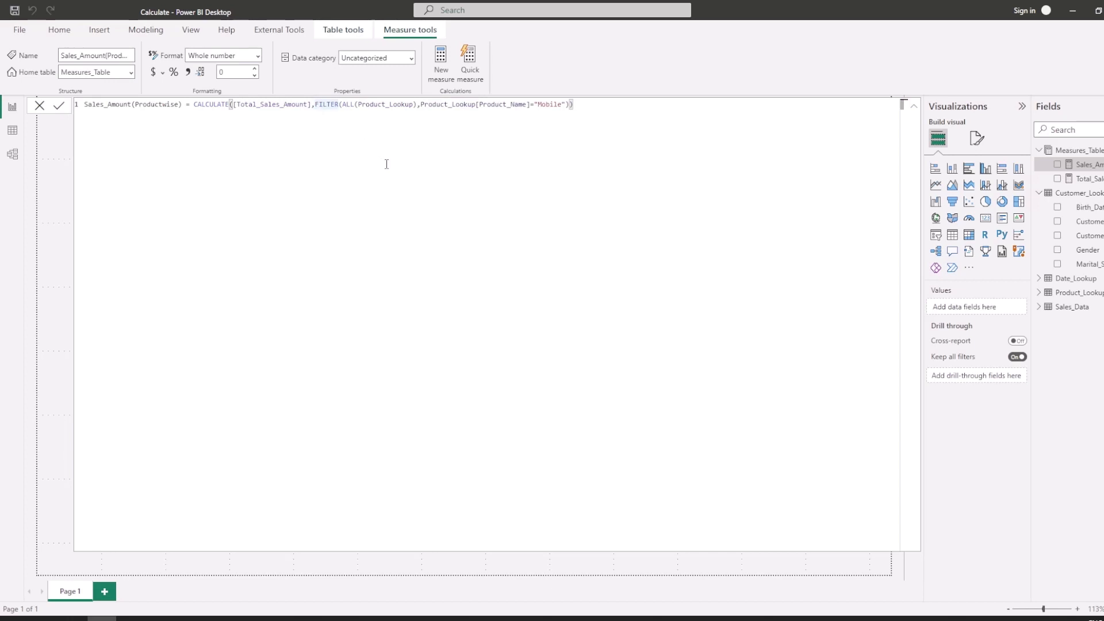
{"action": "key", "text": "shift+Return"}
{"action": "key", "text": "shift+Return"}
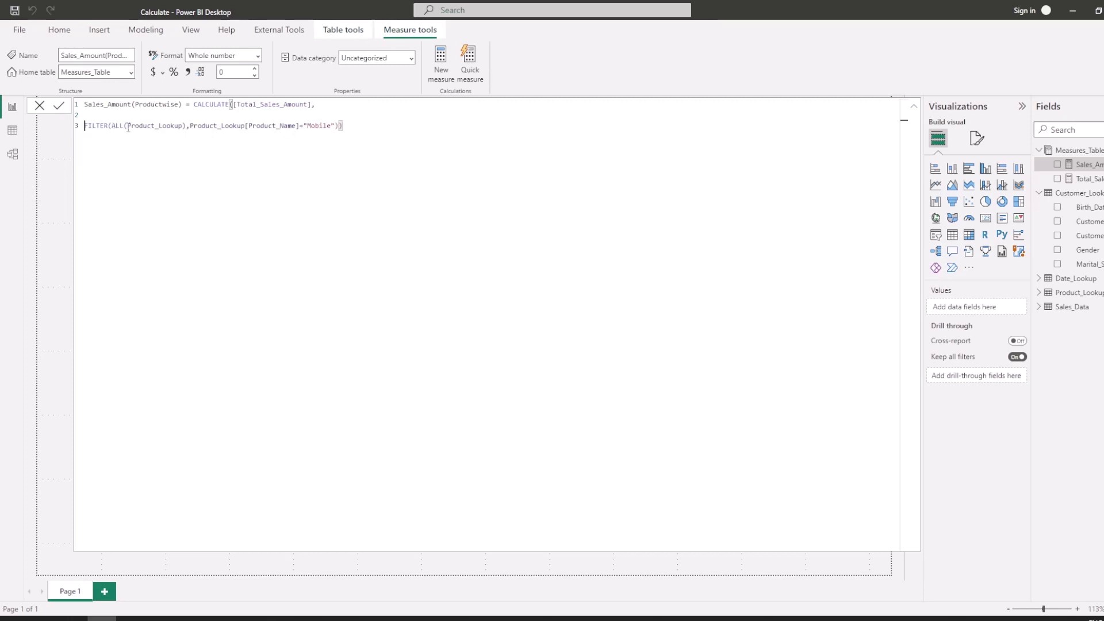
- Examine the long-syntax formula, comparing the [Total_Sales_Amount] expression, the ALL(Product_Lookup) table and the Product_Name="Mobile" condition
{"action": "left_click_drag", "start_coordinate": [127, 127], "coordinate": [180, 129]}
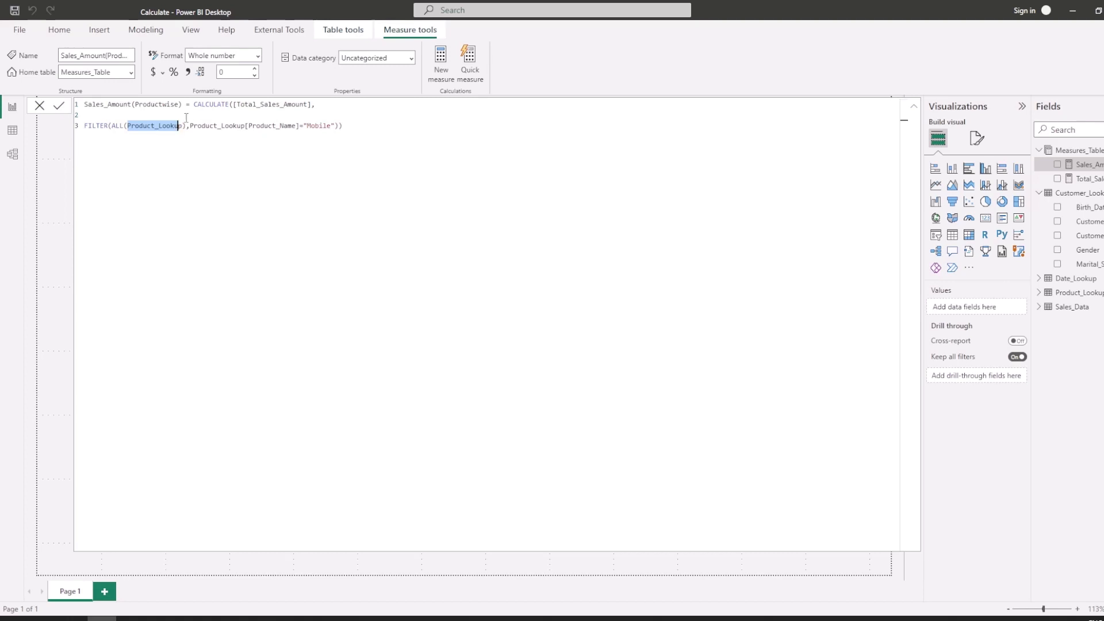
{"action": "left_click_drag", "start_coordinate": [233, 107], "coordinate": [309, 107]}
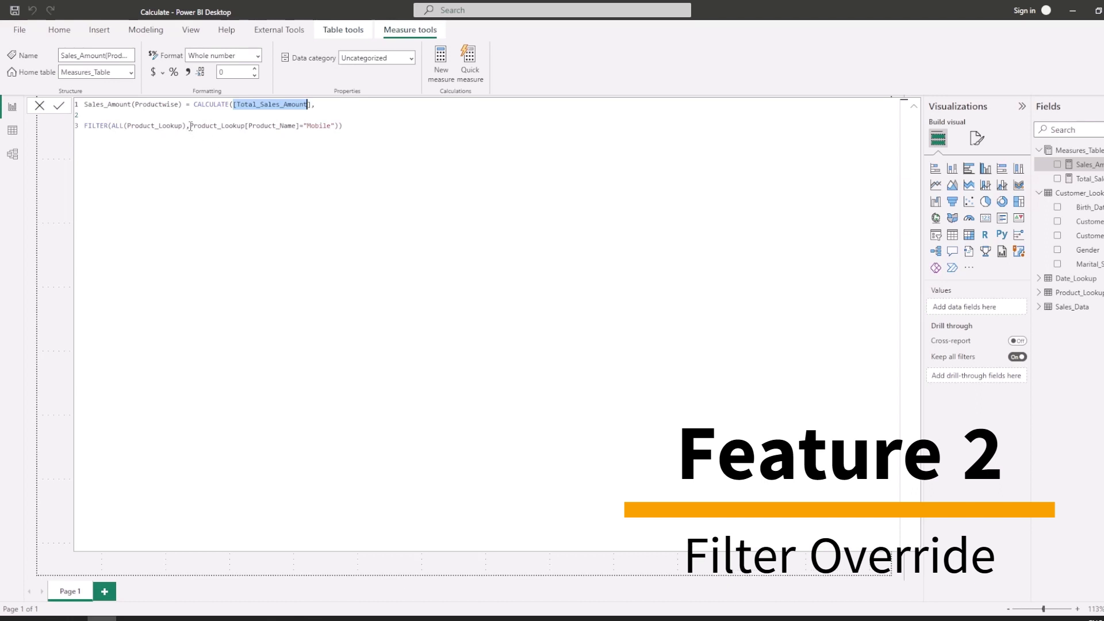
{"action": "left_click_drag", "start_coordinate": [191, 126], "coordinate": [331, 126]}
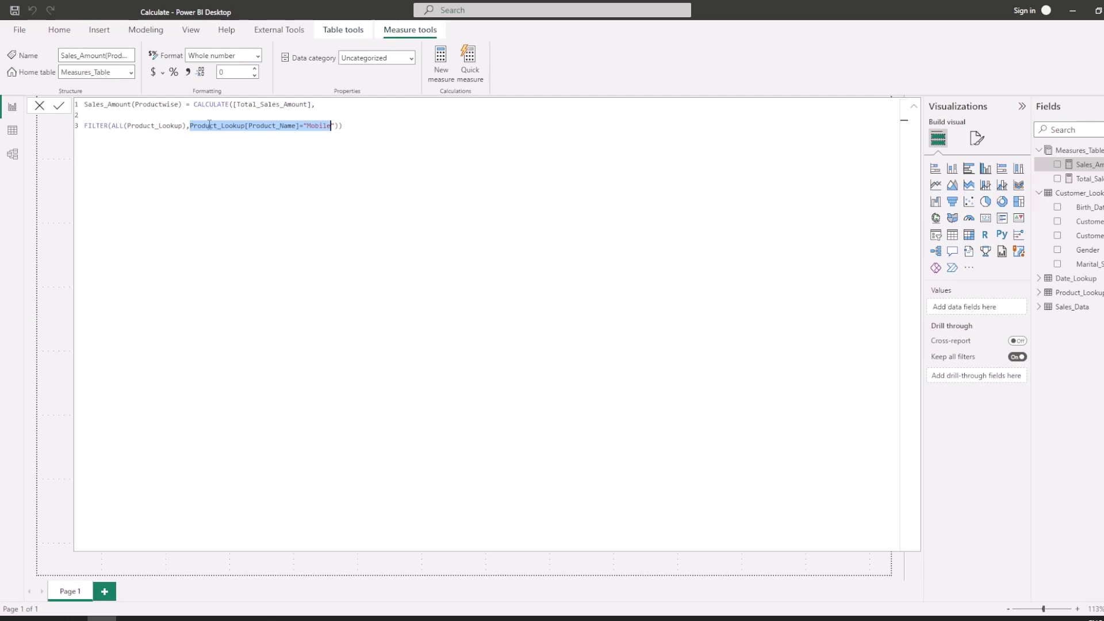
{"action": "left_click", "coordinate": [192, 128]}
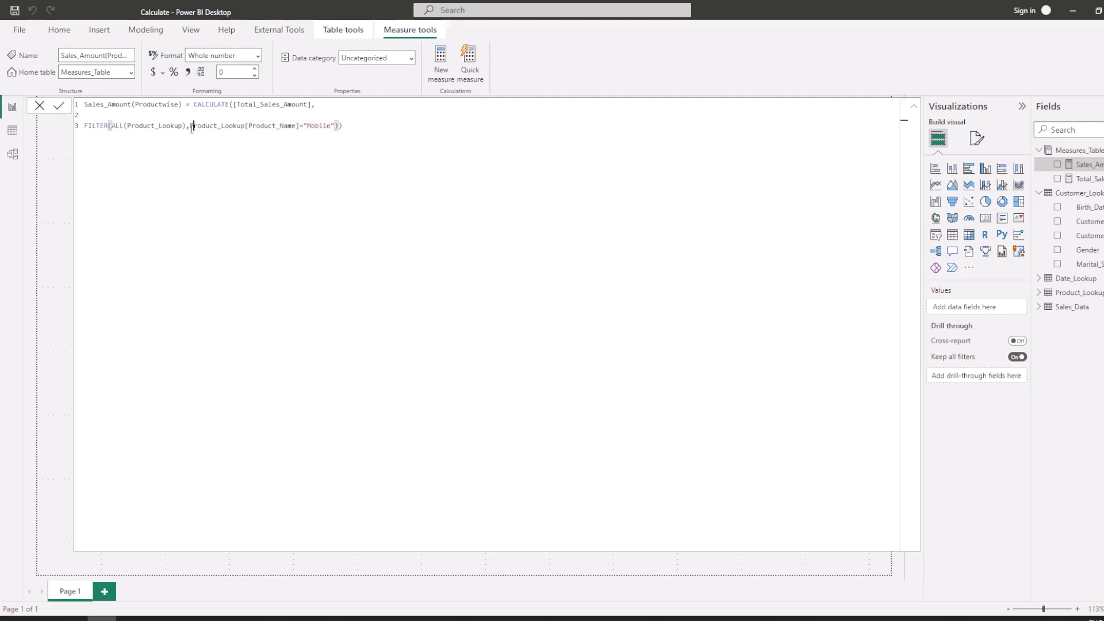
{"action": "left_click_drag", "start_coordinate": [192, 128], "coordinate": [340, 130]}
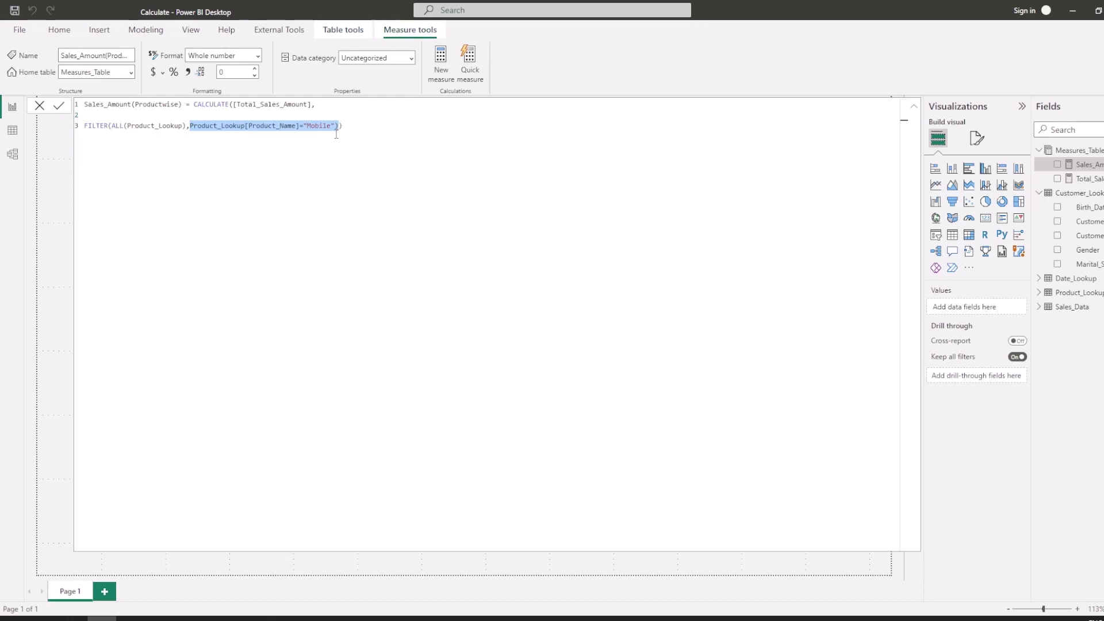
{"action": "left_click_drag", "start_coordinate": [112, 127], "coordinate": [187, 126]}
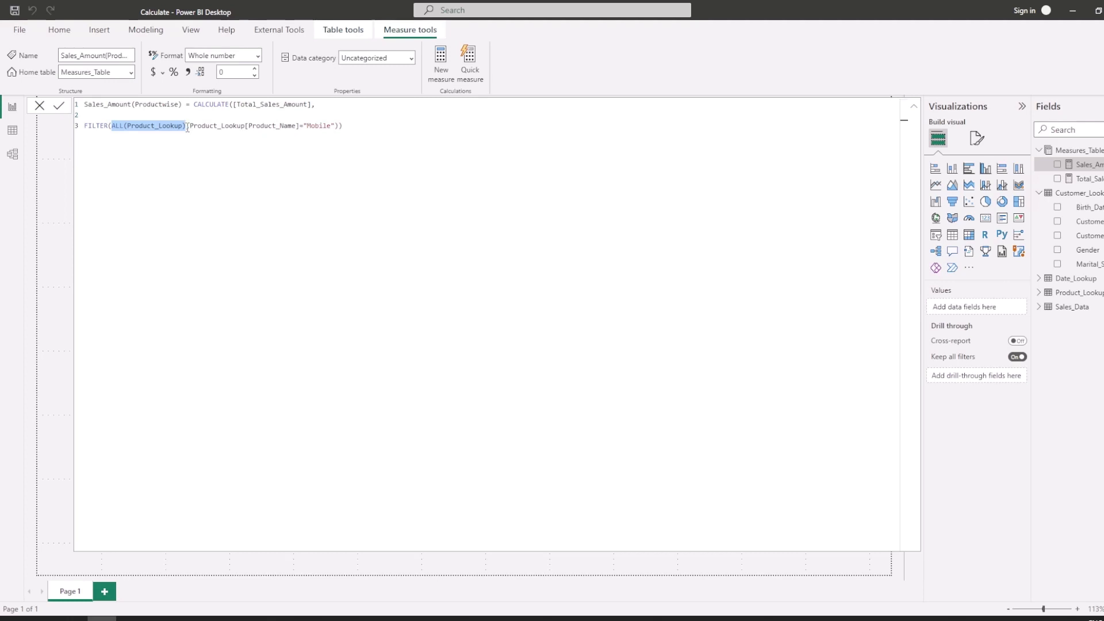
{"action": "left_click", "coordinate": [114, 126]}
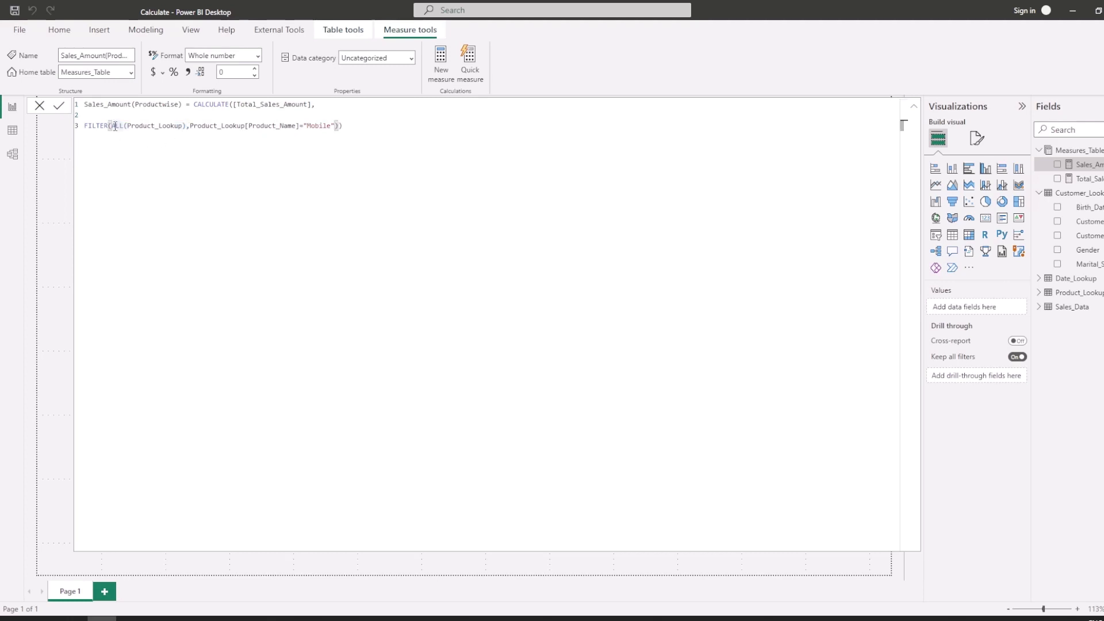
{"action": "left_click_drag", "start_coordinate": [114, 126], "coordinate": [128, 126]}
{"action": "left_click", "coordinate": [192, 127]}
{"action": "left_click_drag", "start_coordinate": [193, 129], "coordinate": [337, 129]}
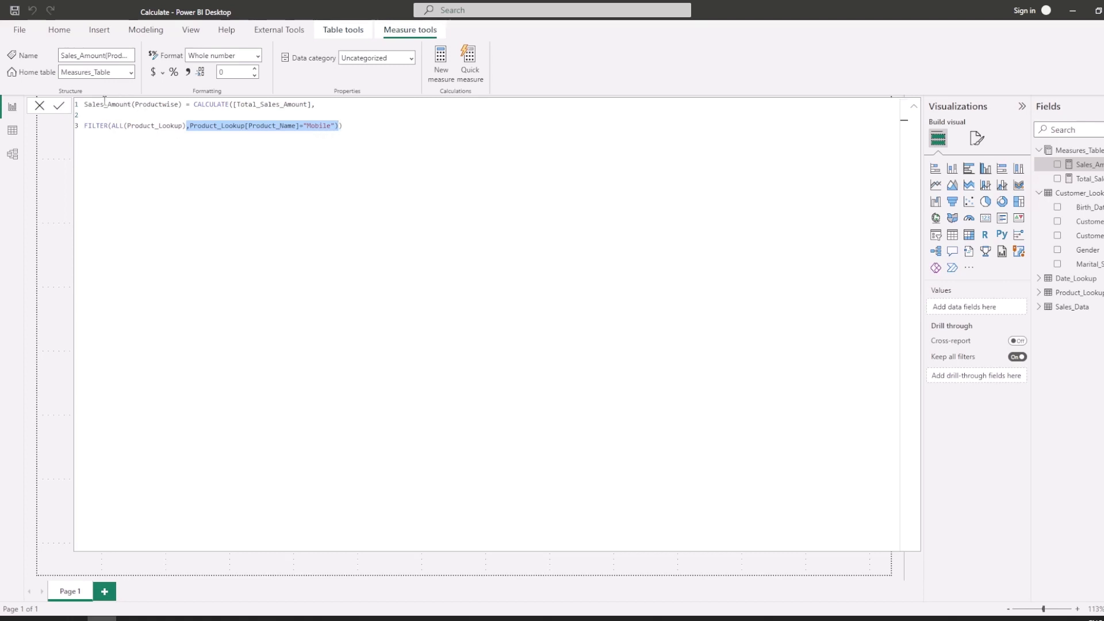
- Commit the reformatted measure, then collapse and close the formula editor to return to the report page
{"action": "left_click", "coordinate": [58, 107]}
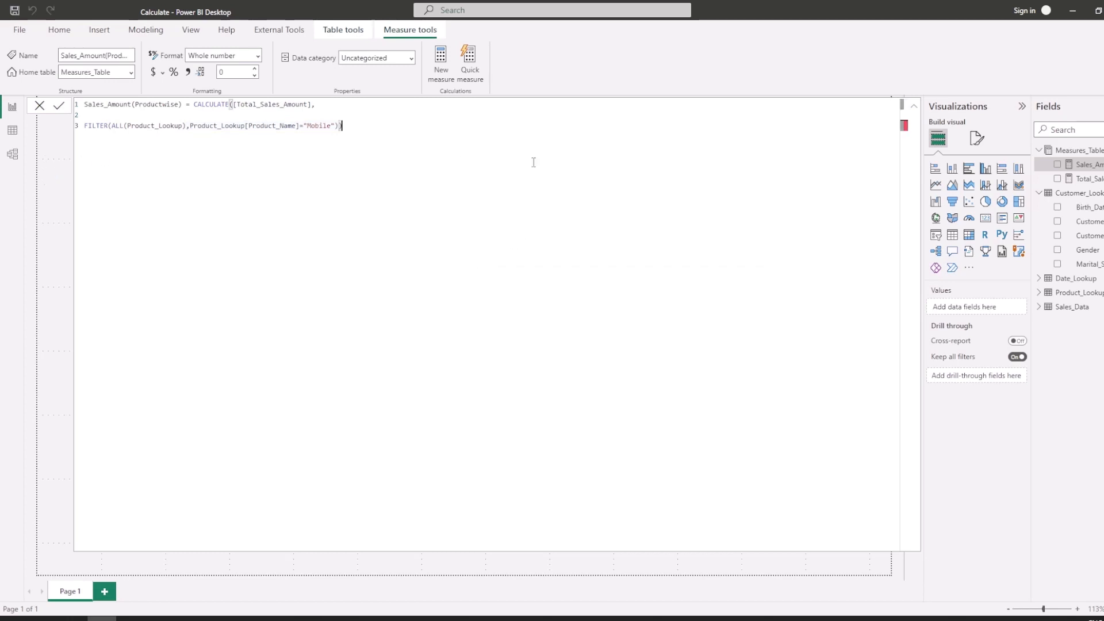
{"action": "left_click", "coordinate": [914, 106]}
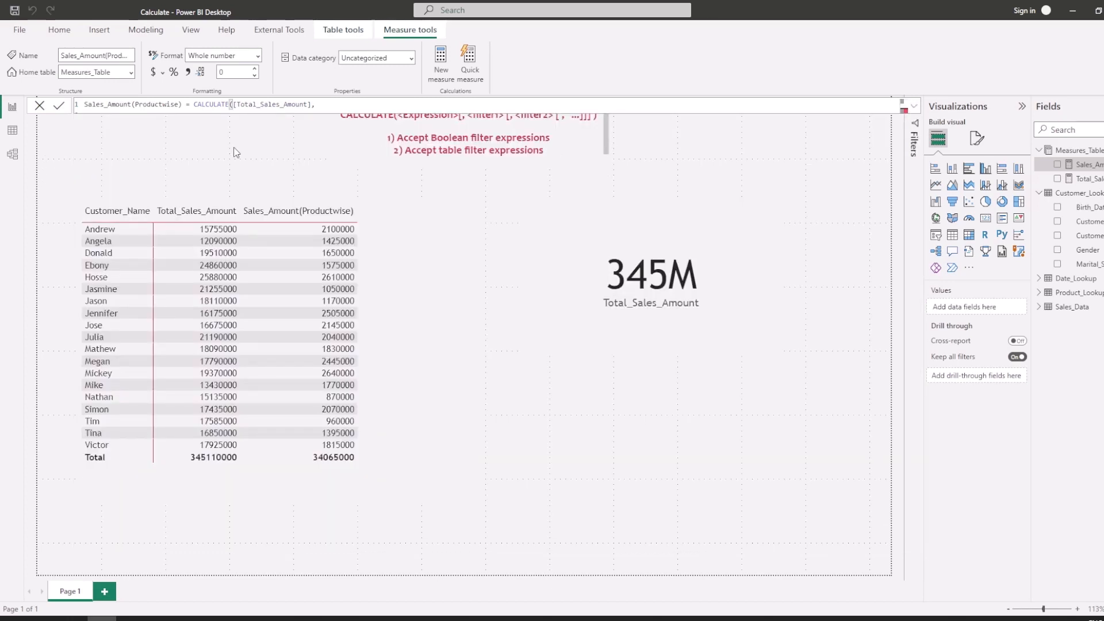
{"action": "left_click", "coordinate": [39, 106]}
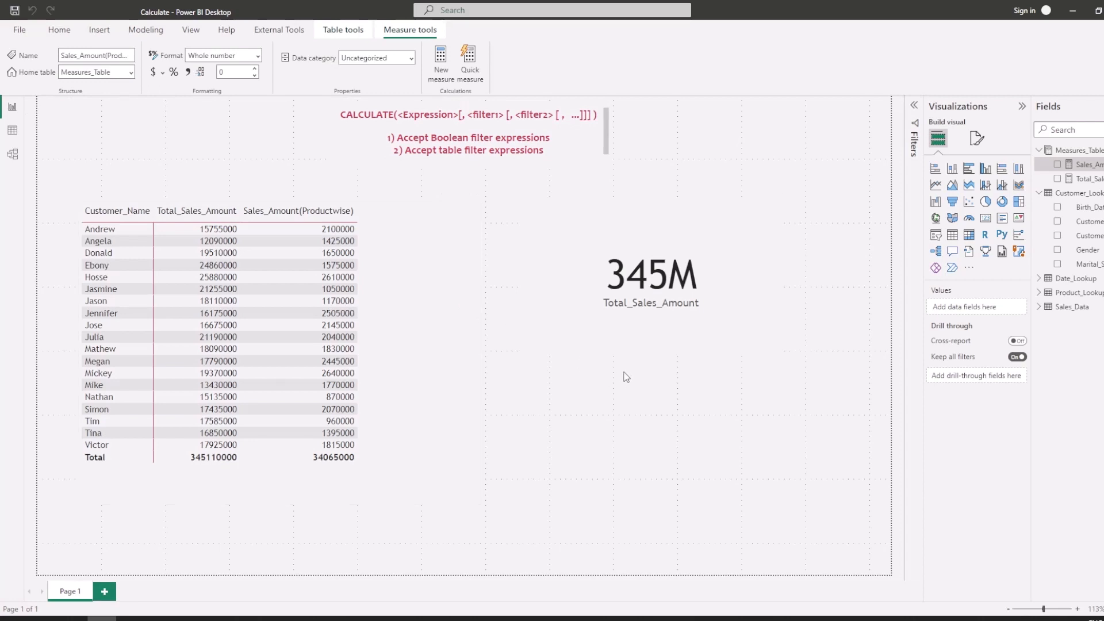
- Narrow the customer matrix to fit its columns and move the Total_Sales_Amount card slightly upward
{"action": "left_click", "coordinate": [452, 371]}
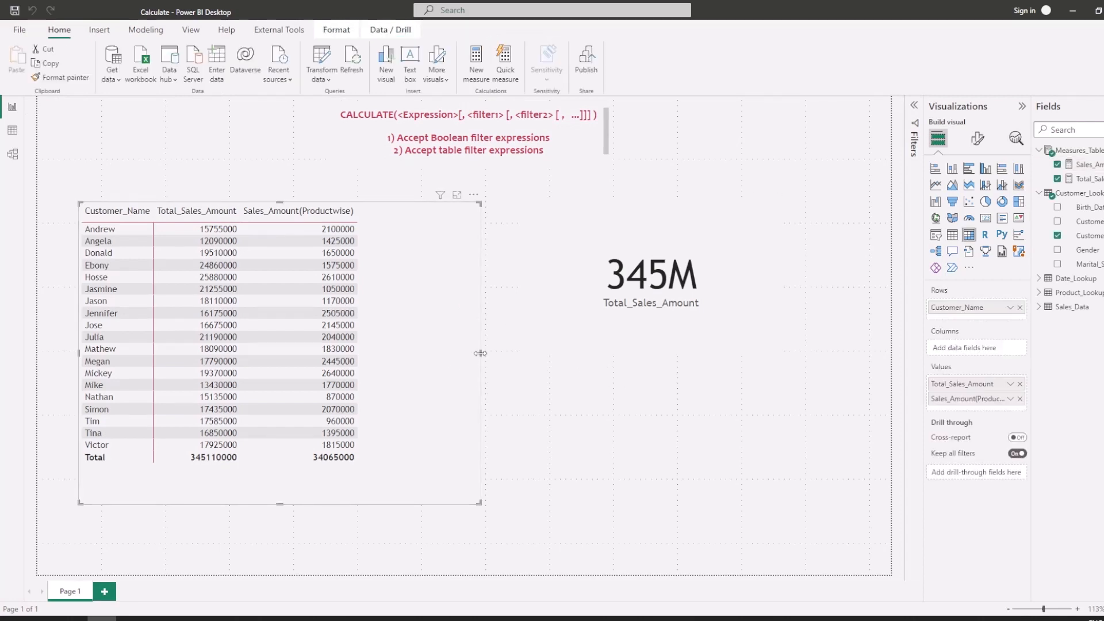
{"action": "left_click_drag", "start_coordinate": [482, 360], "coordinate": [380, 353]}
{"action": "mouse_move", "coordinate": [596, 326]}
{"action": "left_mouse_down"}
{"action": "mouse_move", "coordinate": [598, 295]}
{"action": "mouse_move", "coordinate": [600, 309]}
{"action": "left_mouse_up"}
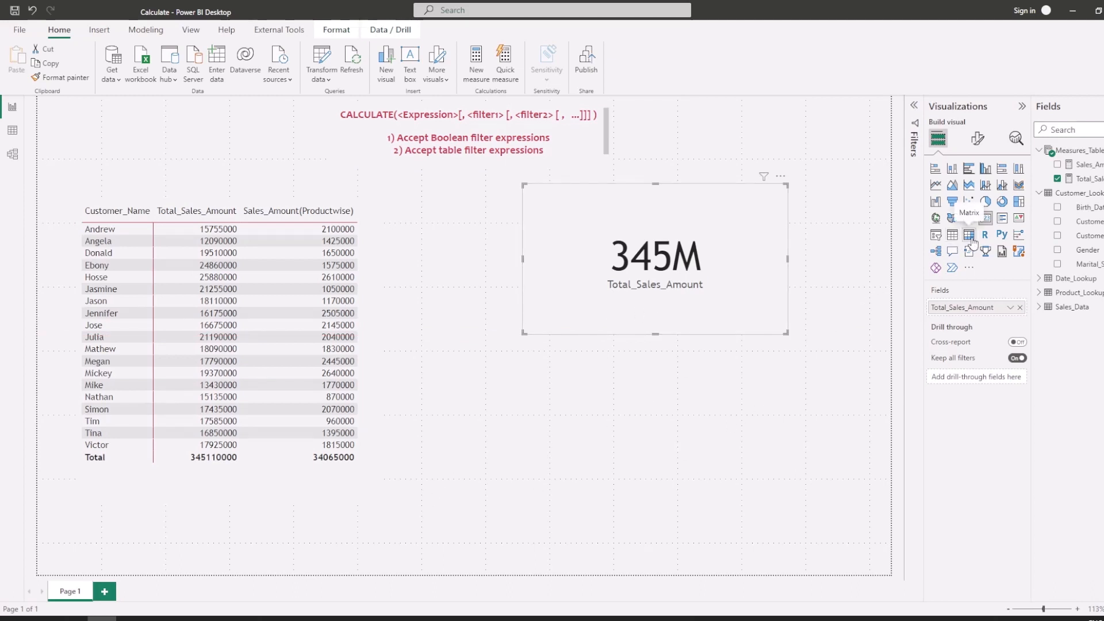
{"action": "left_click", "coordinate": [640, 507]}
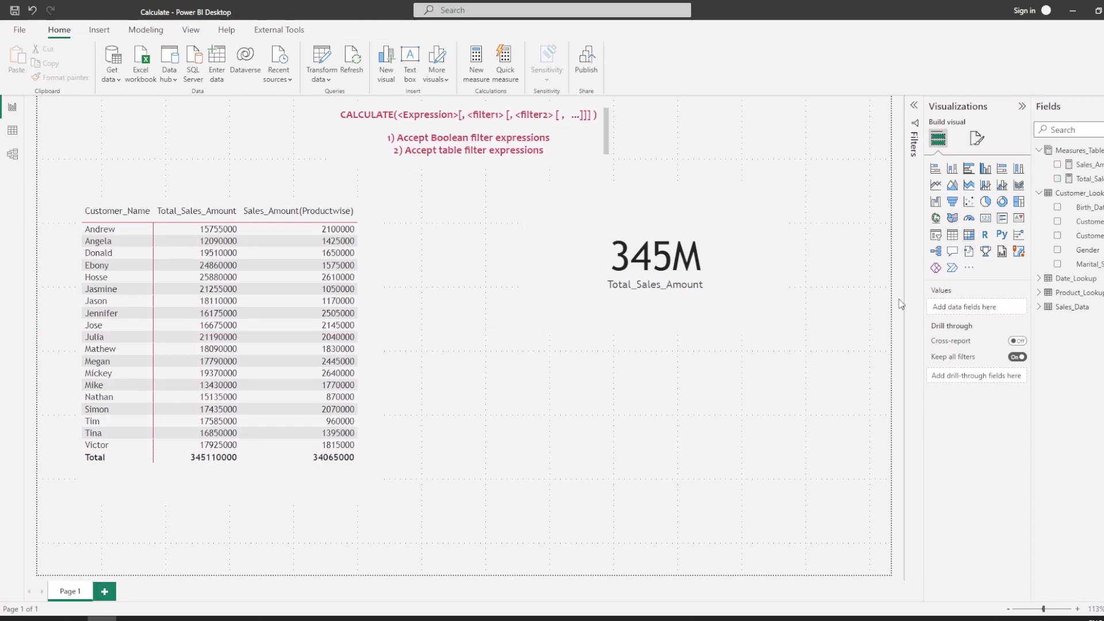
- Add an empty matrix below the Total_Sales_Amount card, shrinking the card and widening the new matrix
{"action": "left_click", "coordinate": [983, 235]}
{"action": "left_click_drag", "start_coordinate": [807, 275], "coordinate": [524, 446]}
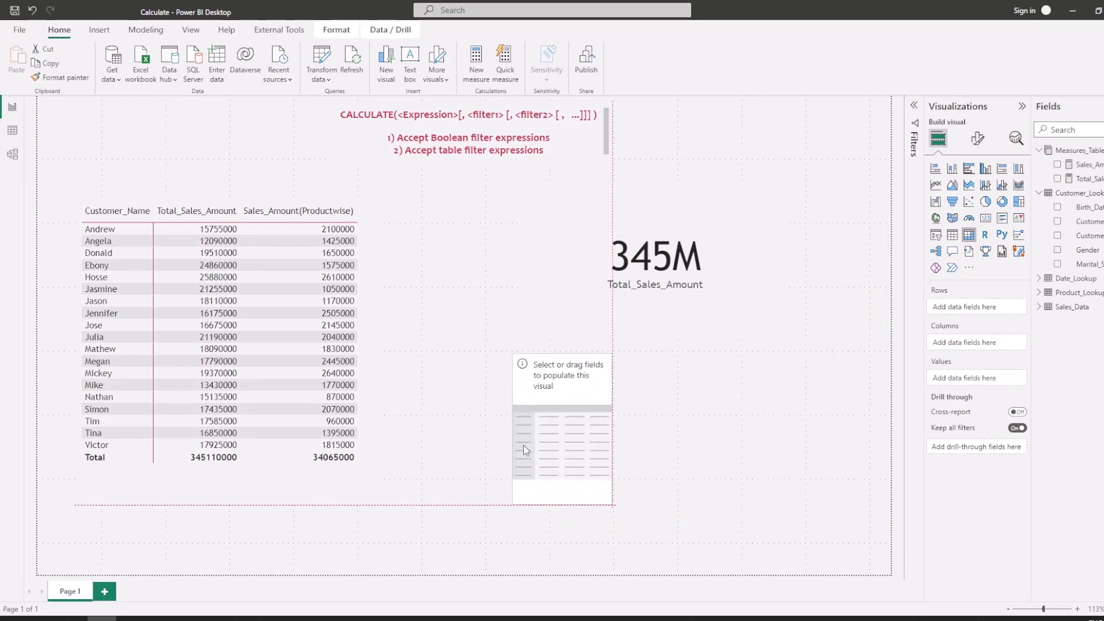
{"action": "left_click", "coordinate": [532, 313]}
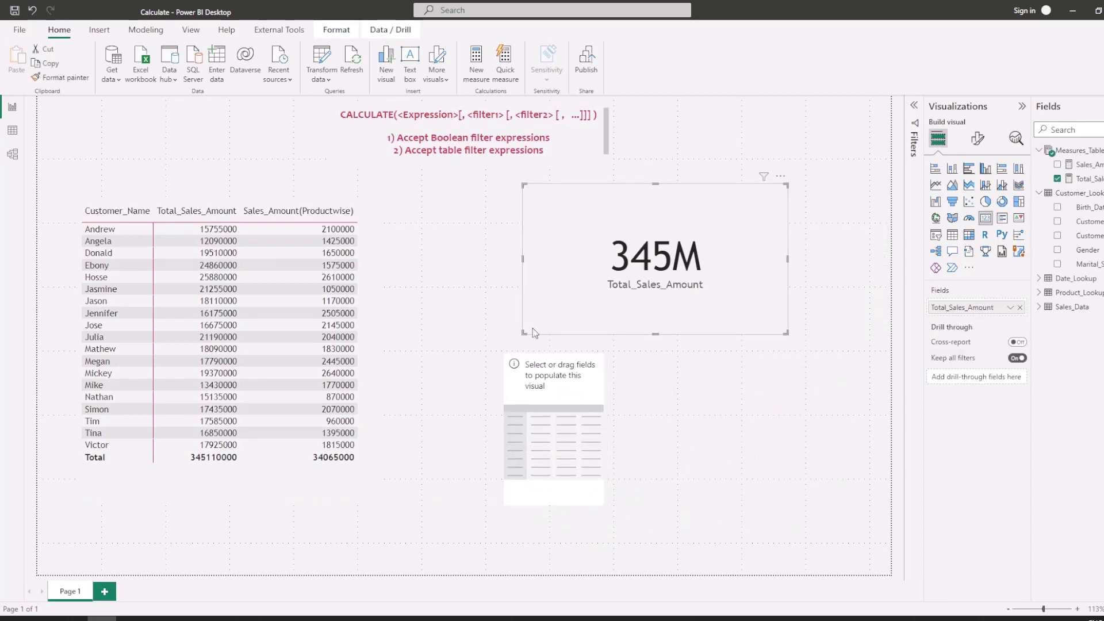
{"action": "left_click_drag", "start_coordinate": [525, 333], "coordinate": [653, 246]}
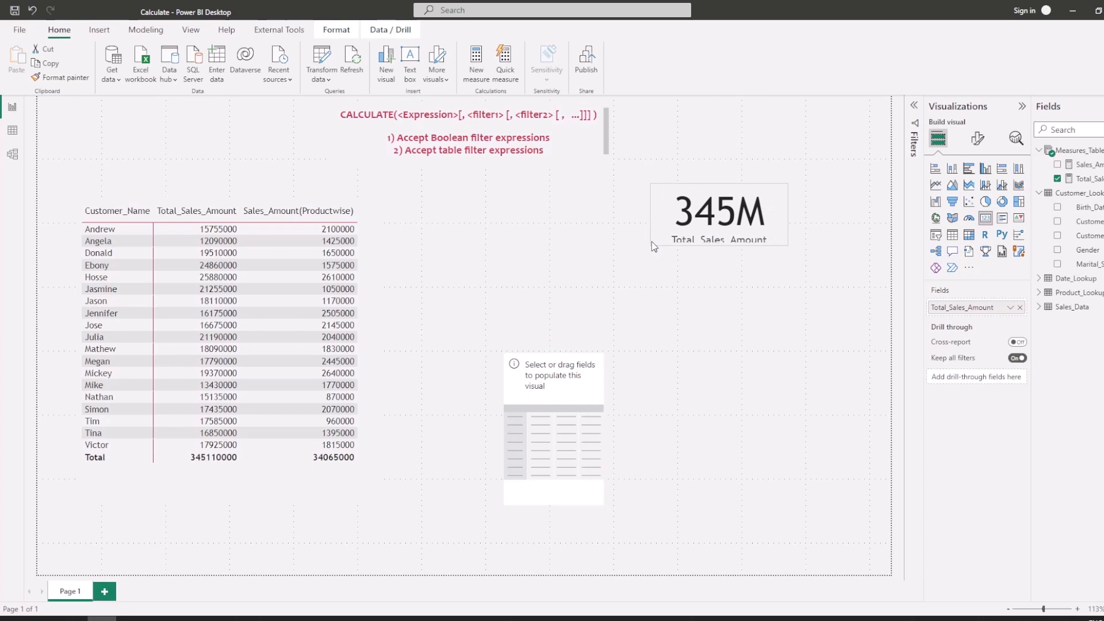
{"action": "left_click", "coordinate": [574, 407]}
{"action": "left_click_drag", "start_coordinate": [602, 433], "coordinate": [748, 431]}
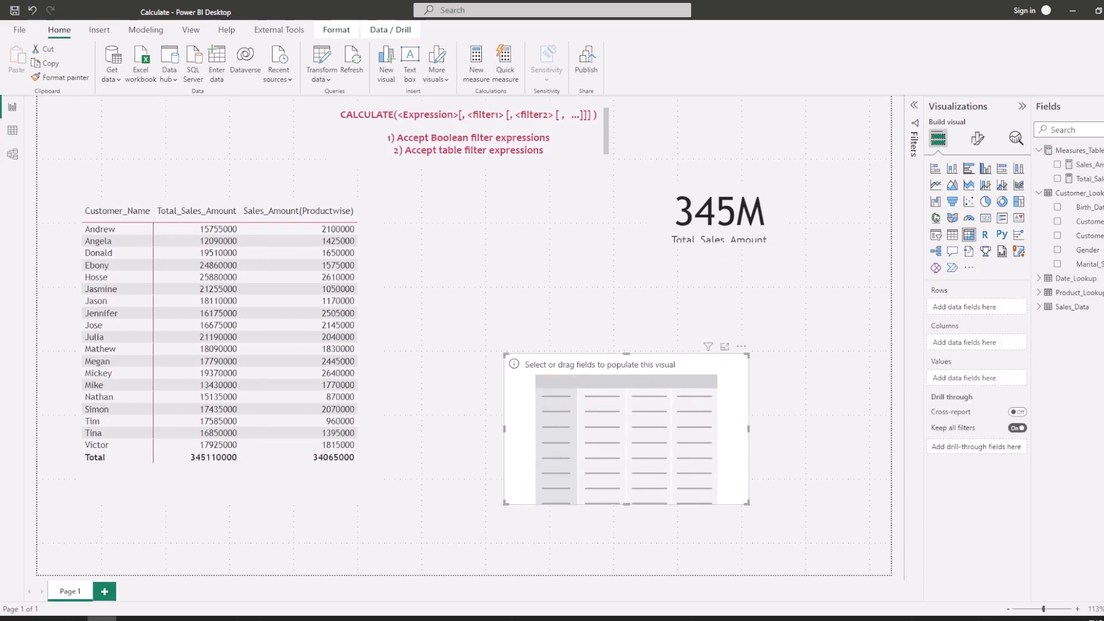
- Expand the Product_Lookup fields and review the Product_Name="Mobile" condition in the Sales_Amount(Productwise) formula
{"action": "left_click", "coordinate": [1041, 294]}
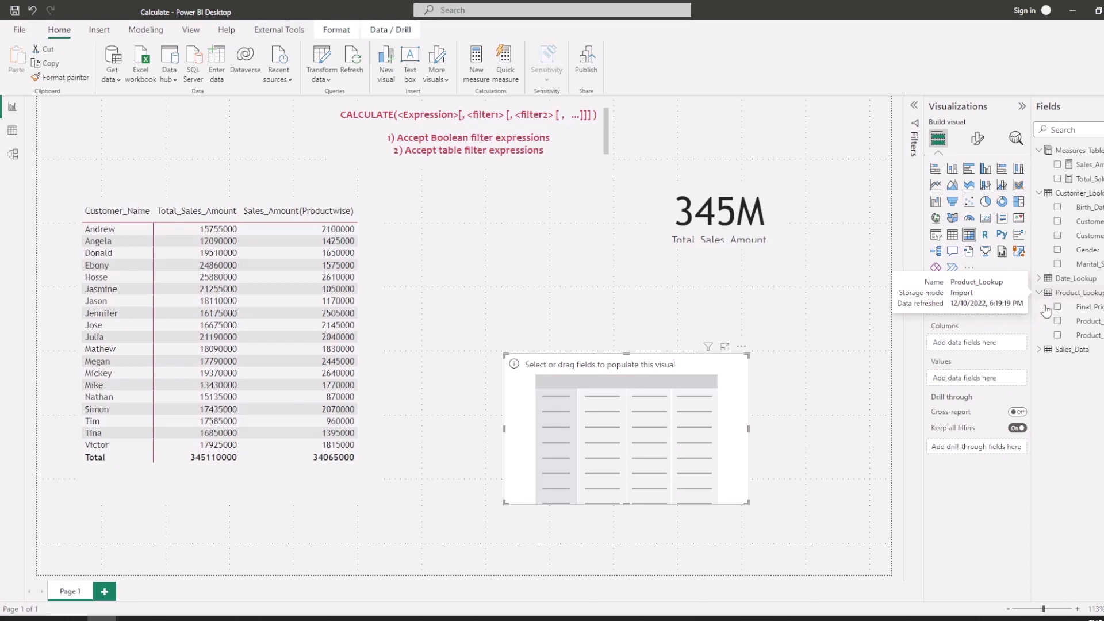
{"action": "left_click", "coordinate": [1096, 166]}
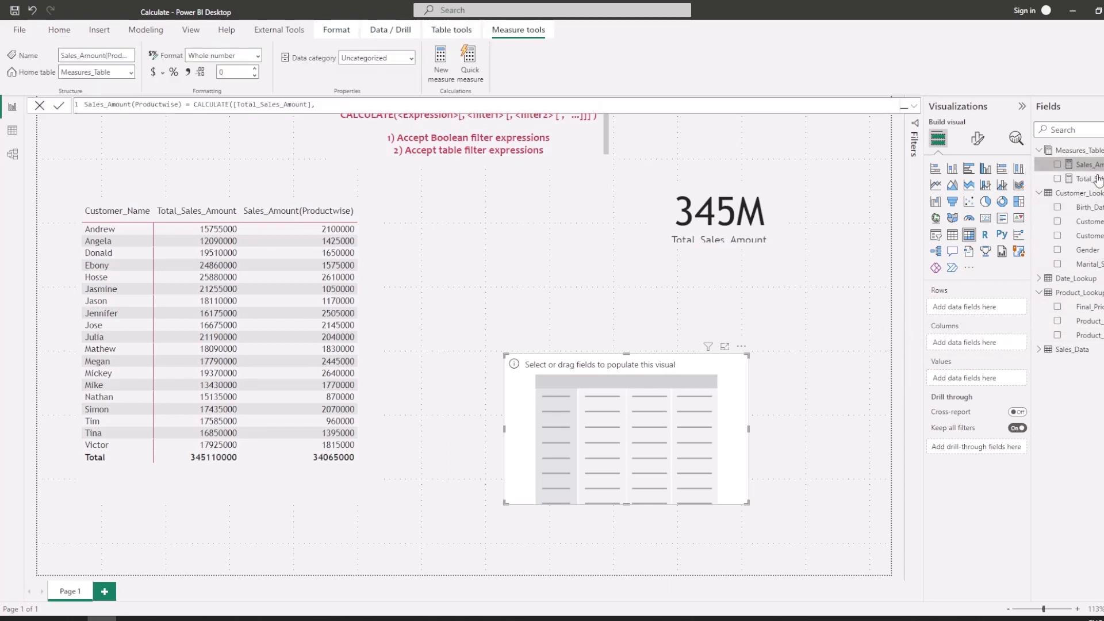
{"action": "left_click", "coordinate": [375, 109]}
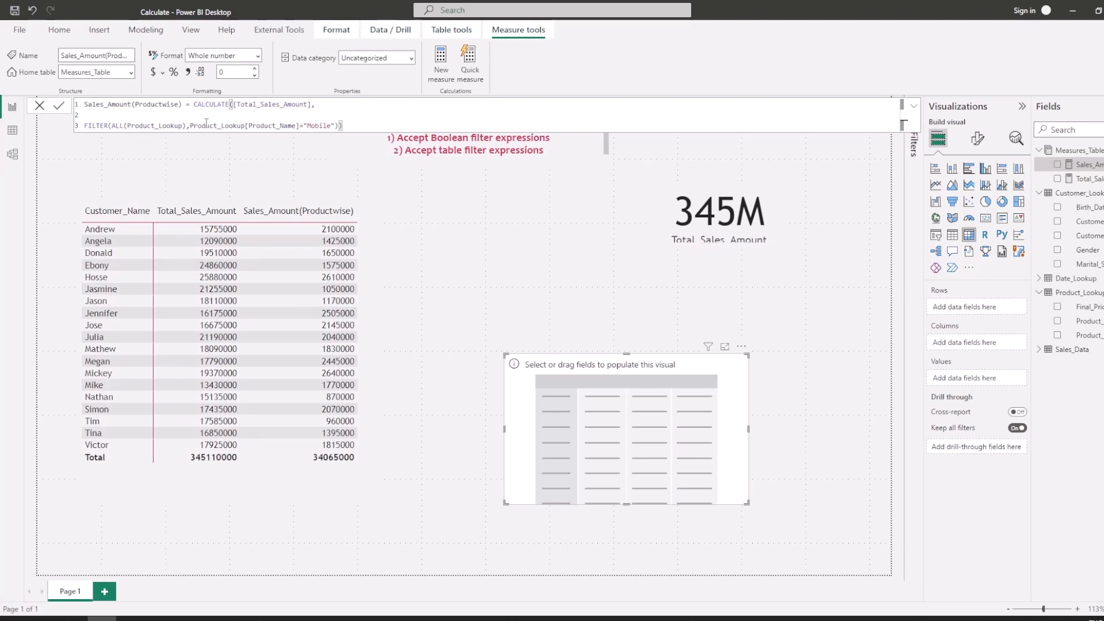
{"action": "left_click_drag", "start_coordinate": [189, 123], "coordinate": [307, 124]}
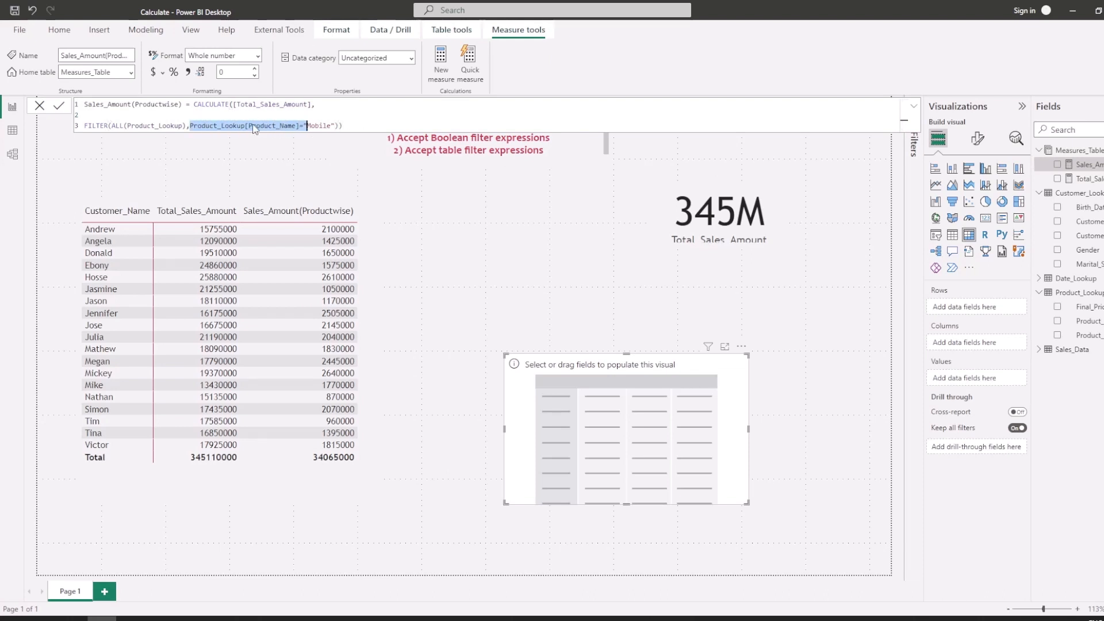
{"action": "left_click", "coordinate": [501, 234]}
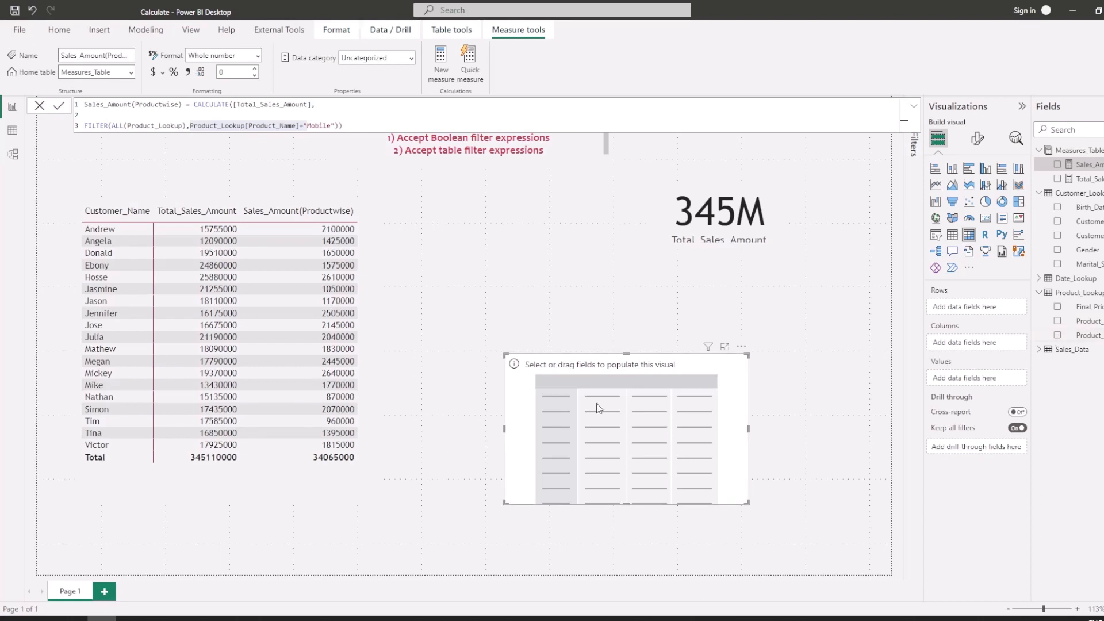
- Fill the empty matrix with Product_Name rows and the Total_Sales_Amount and Sales_Amount(Productwise) values, and widen it to fit all columns
{"action": "left_click", "coordinate": [1058, 335]}
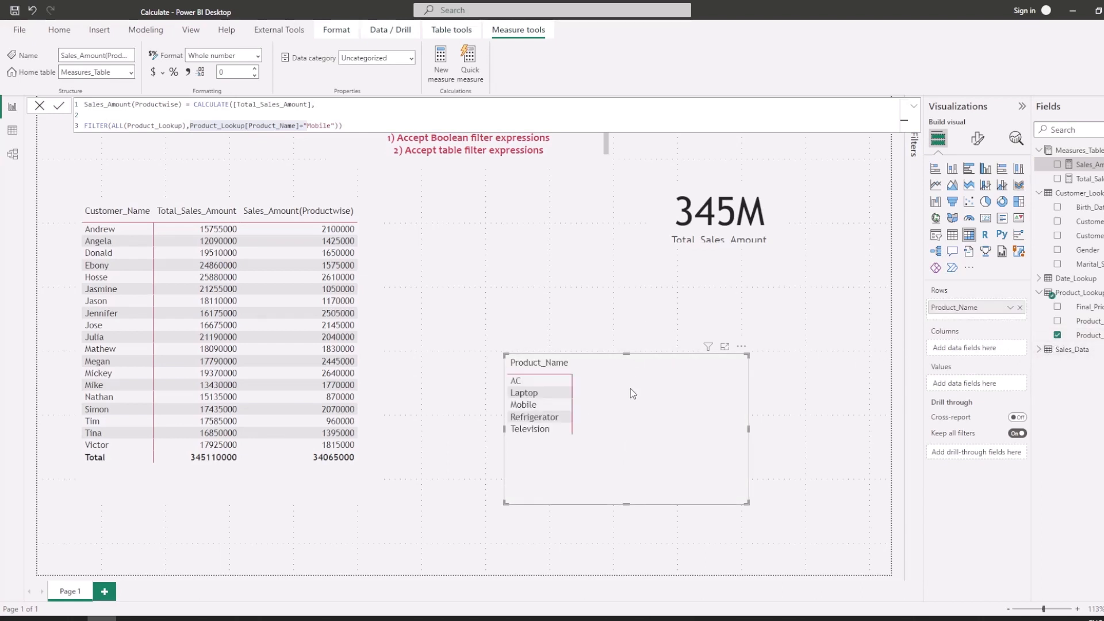
{"action": "left_click", "coordinate": [1058, 179]}
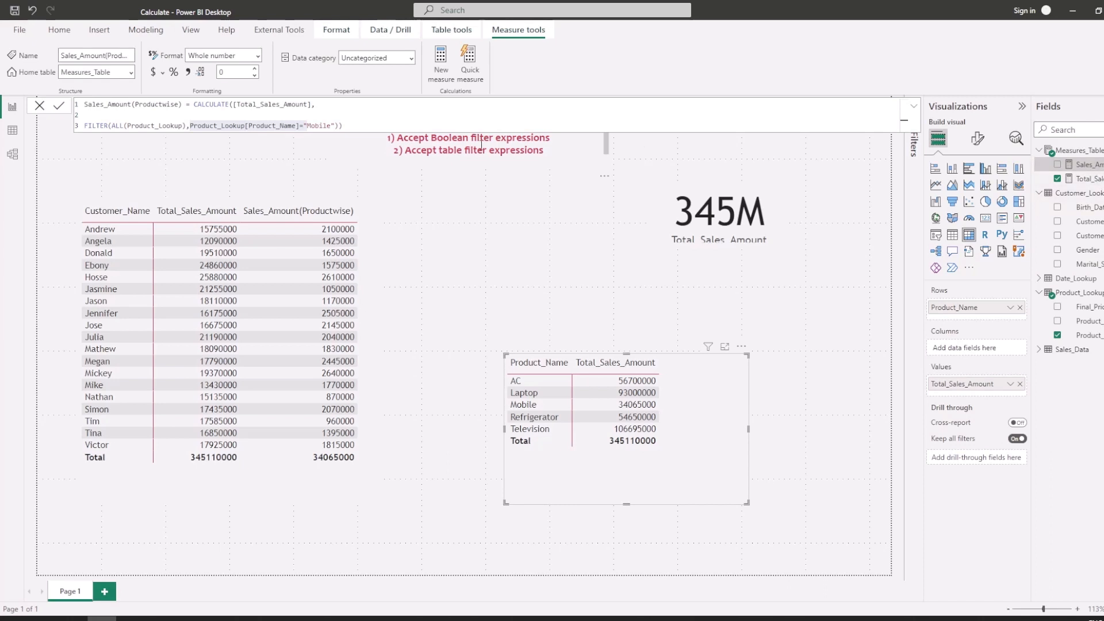
{"action": "left_click_drag", "start_coordinate": [364, 121], "coordinate": [186, 104]}
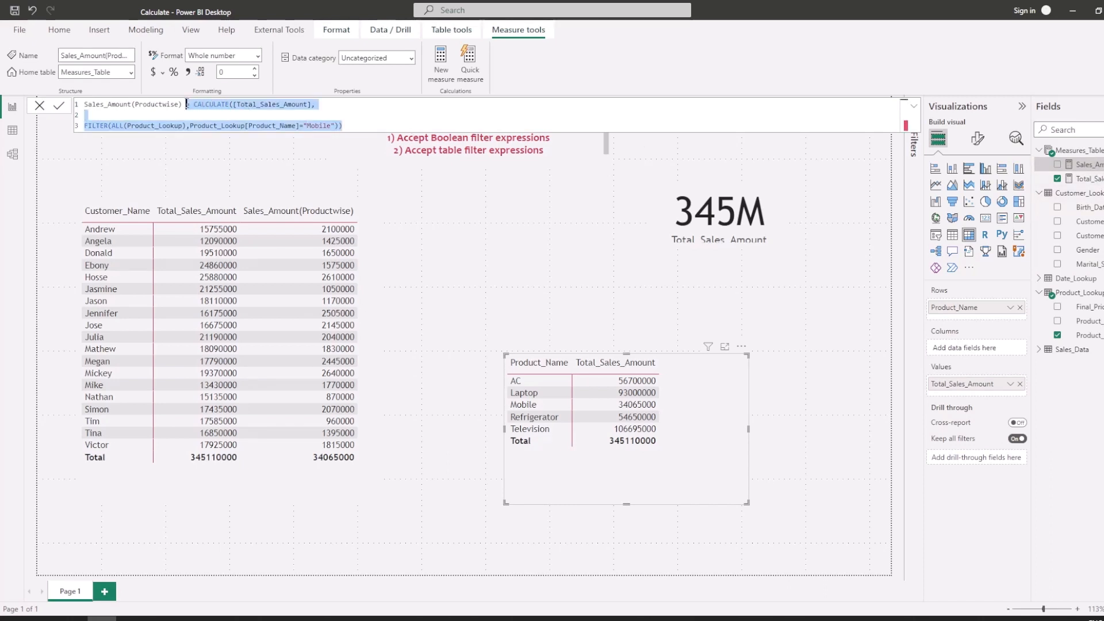
{"action": "left_click", "coordinate": [1057, 164]}
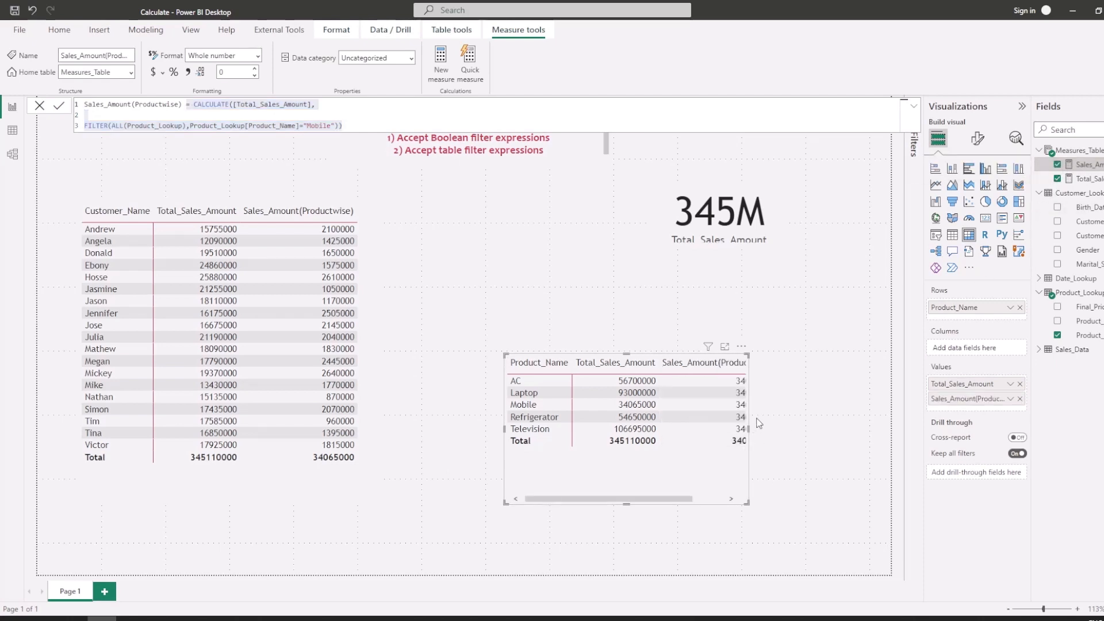
{"action": "left_click_drag", "start_coordinate": [749, 428], "coordinate": [838, 429]}
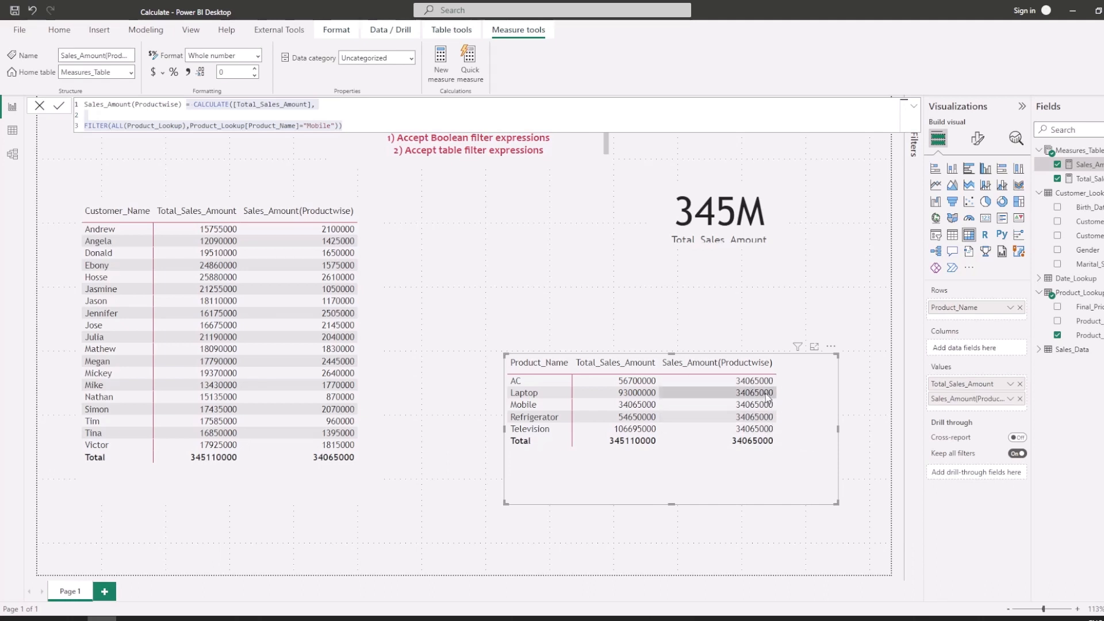
- Cross-filter the report by the Mobile row and by the AC row of the product matrix, and clear the selection
{"action": "left_click", "coordinate": [535, 406]}
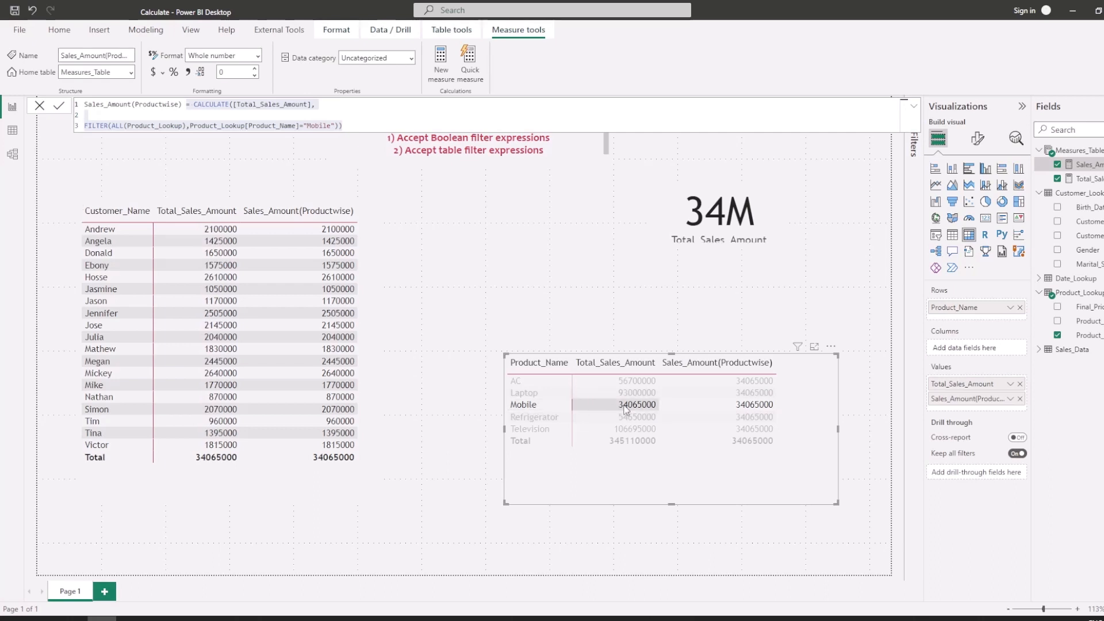
{"action": "left_click", "coordinate": [726, 381]}
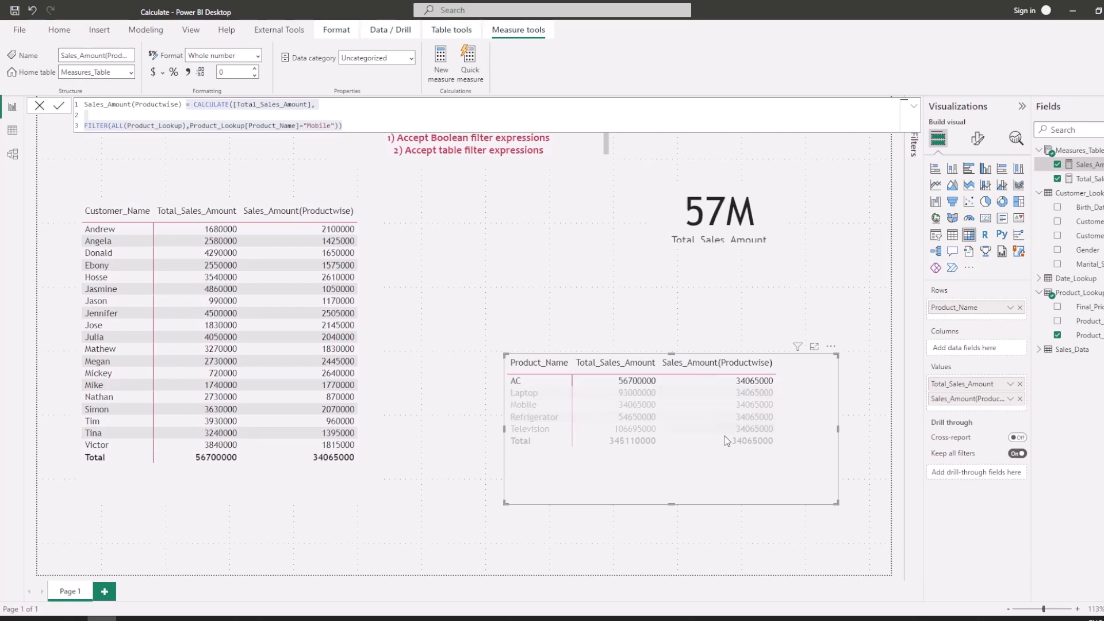
{"action": "left_click", "coordinate": [718, 468]}
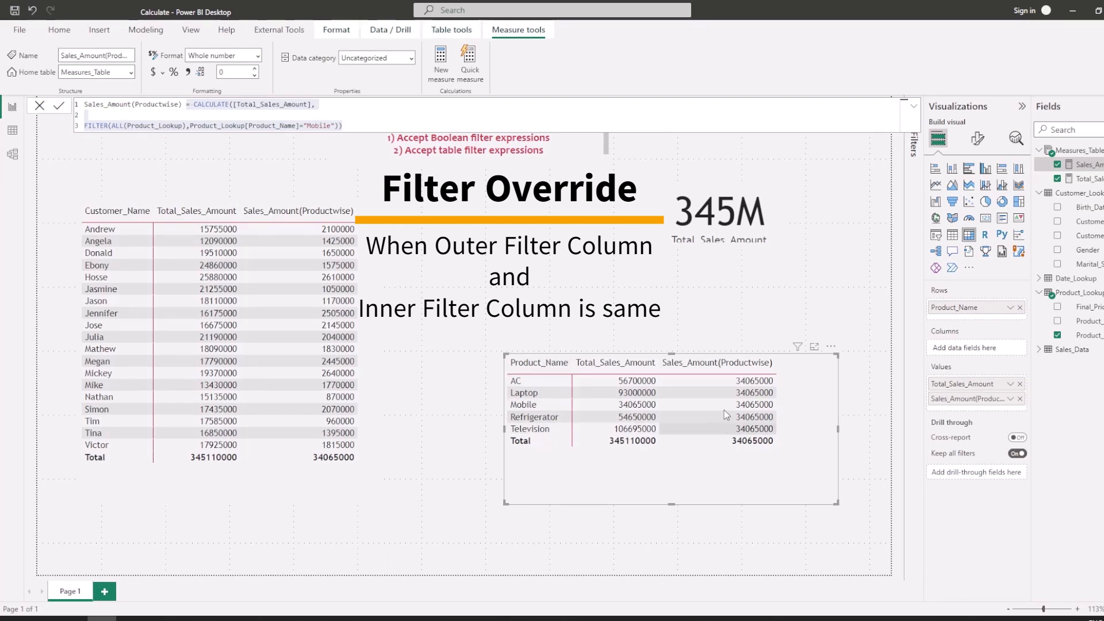
- Examine the Product_Lookup[Product_Name]="Mobile" condition and the ALL function in the Sales_Amount(Productwise) formula against the matrix values
{"action": "left_click", "coordinate": [340, 126]}
{"action": "left_click_drag", "start_coordinate": [340, 125], "coordinate": [190, 126]}
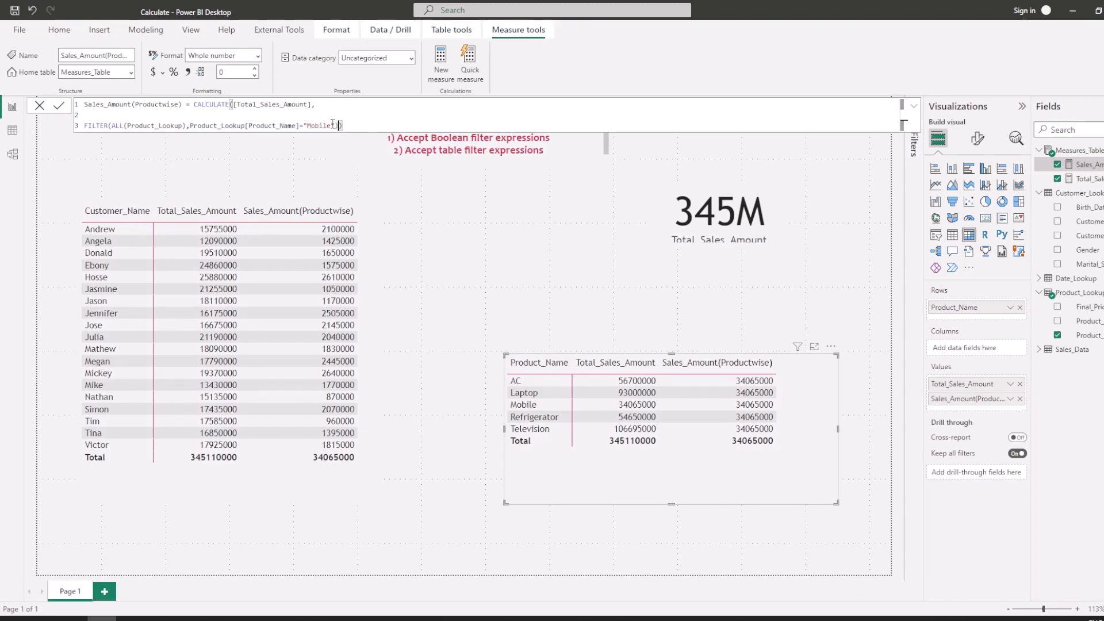
{"action": "left_click_drag", "start_coordinate": [331, 125], "coordinate": [209, 126]}
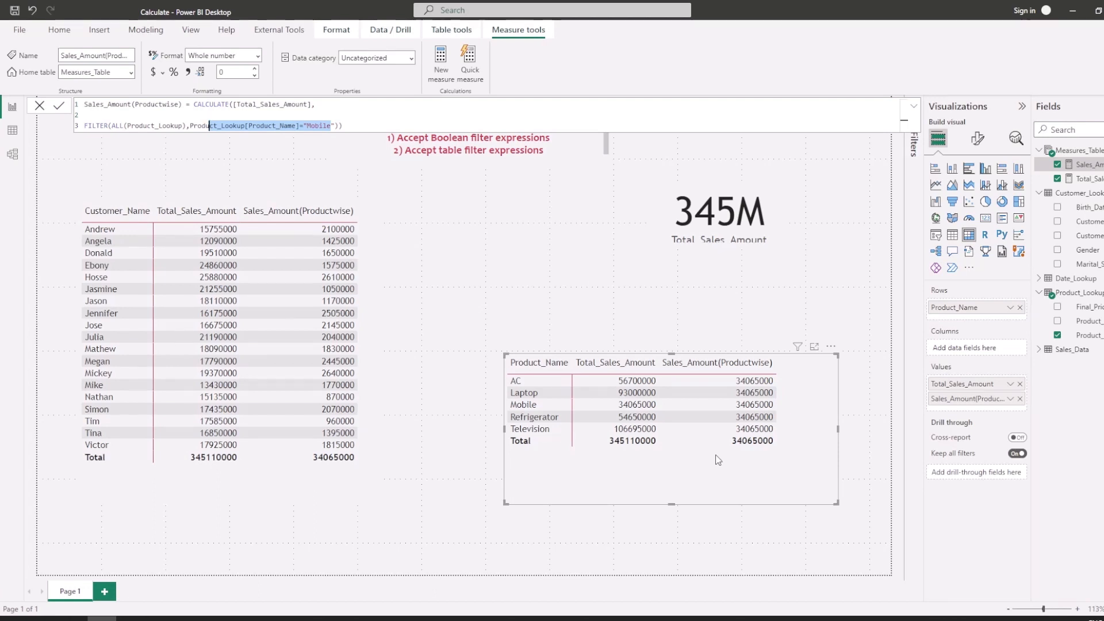
{"action": "left_click_drag", "start_coordinate": [335, 124], "coordinate": [191, 125]}
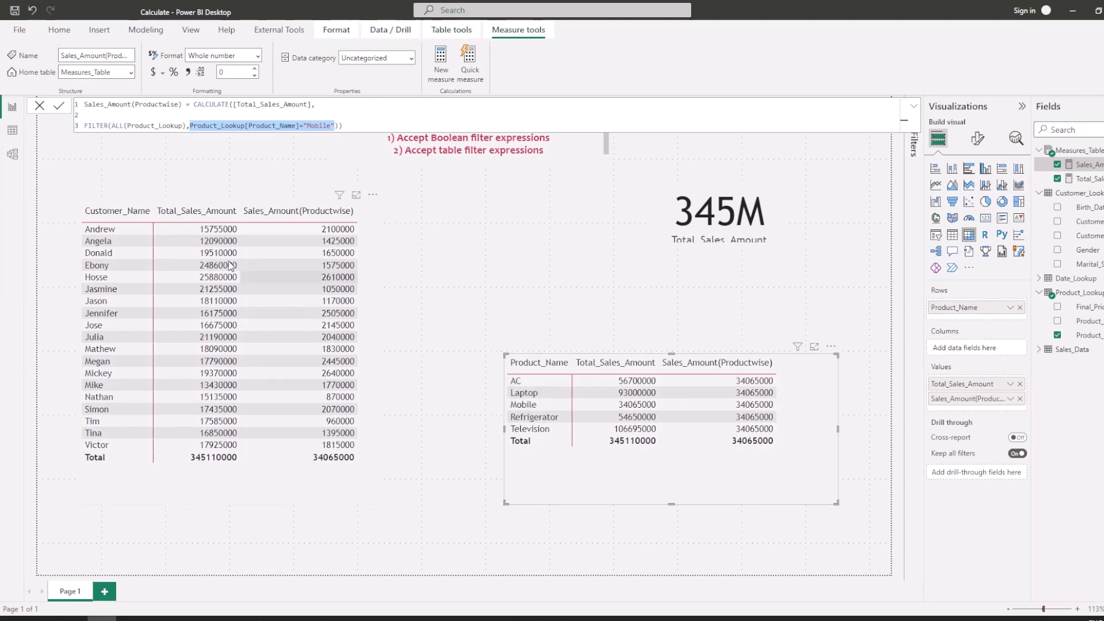
{"action": "left_click", "coordinate": [112, 127]}
{"action": "mouse_move", "coordinate": [113, 126]}
{"action": "left_mouse_down"}
{"action": "mouse_move", "coordinate": [133, 128]}
{"action": "mouse_move", "coordinate": [123, 128]}
{"action": "left_mouse_up"}
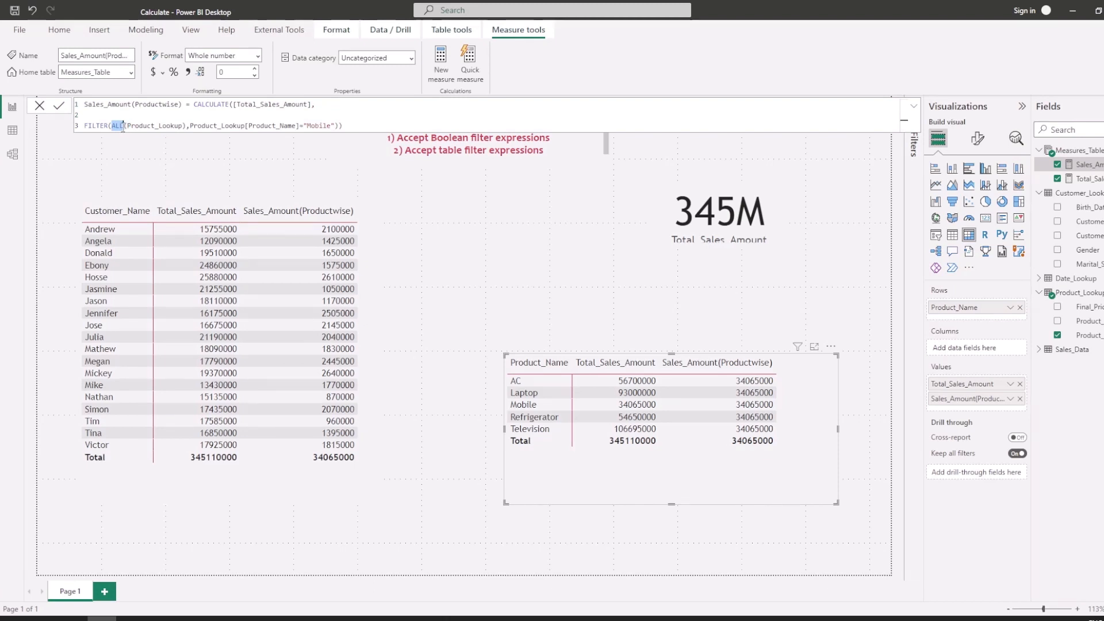